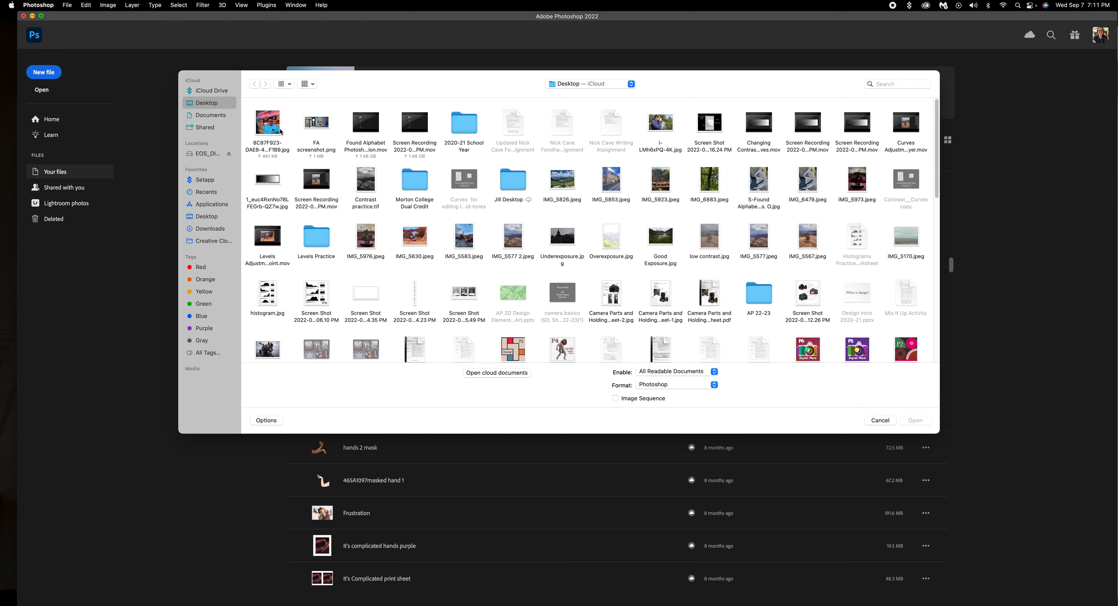
# Open the JPEG photo of the man at the ice cream window from the Desktop and activate the Move tool
pyautogui.click(268, 127)
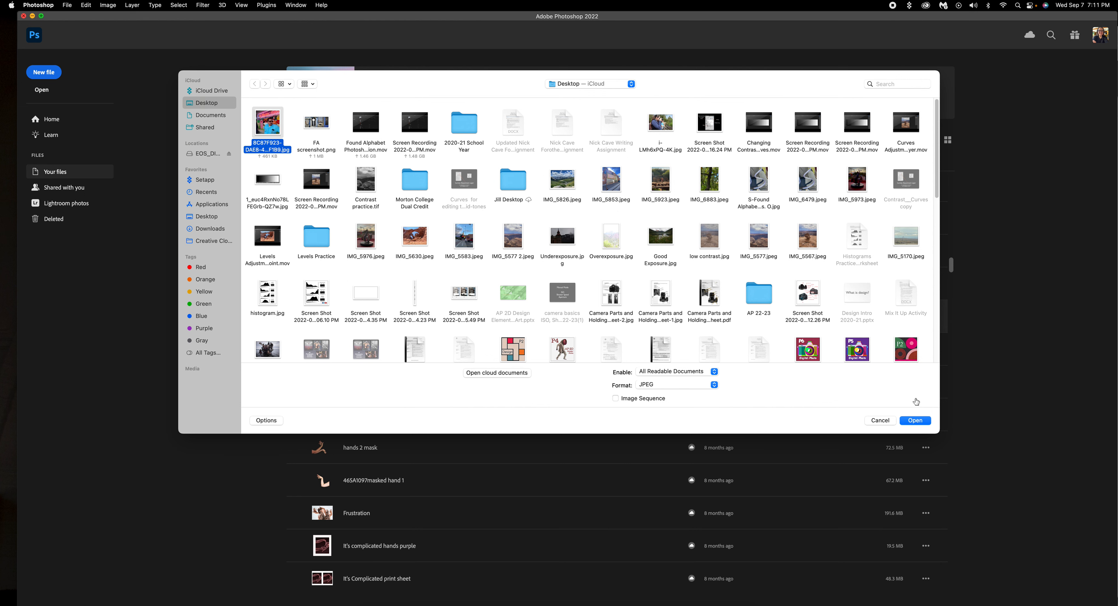
pyautogui.click(916, 422)
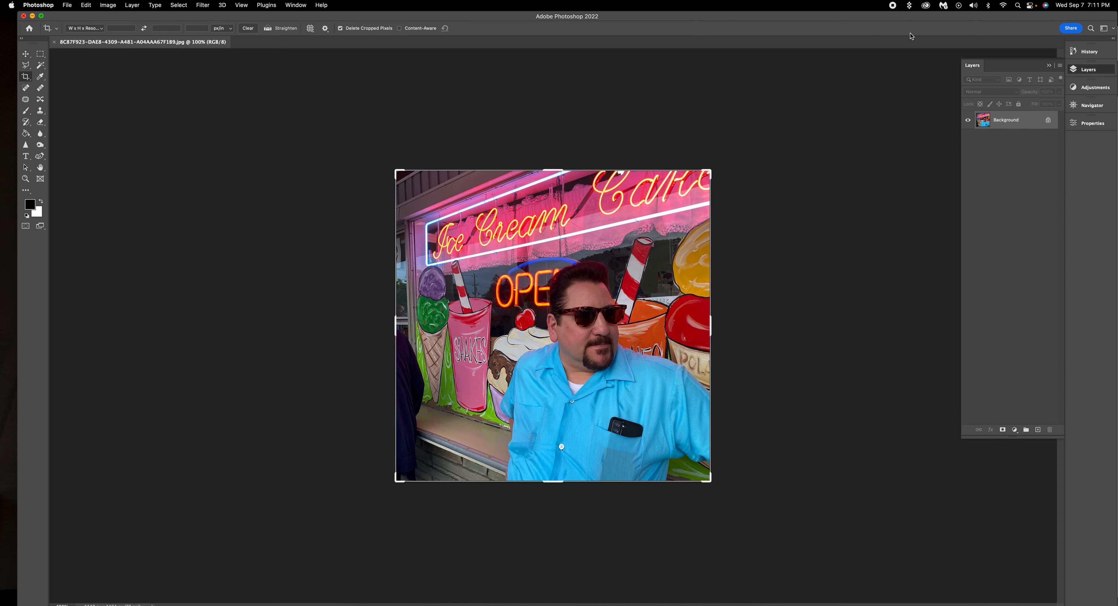
pyautogui.moveTo(808, 13)
pyautogui.mouseDown()
pyautogui.moveTo(796, 13)
pyautogui.moveTo(838, 13)
pyautogui.moveTo(817, 15)
pyautogui.mouseUp()
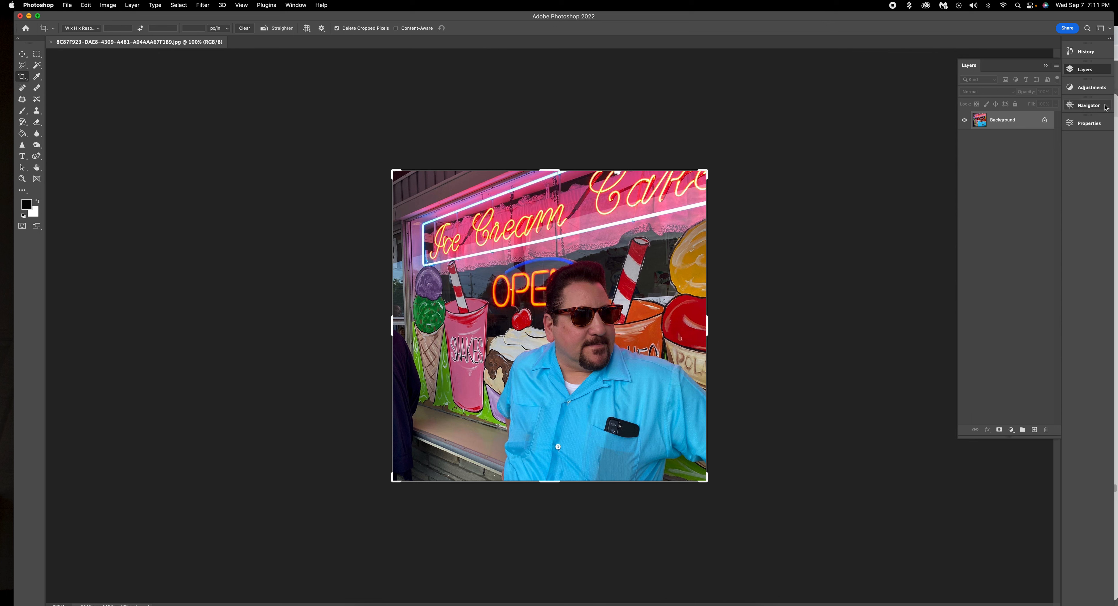
pyautogui.click(1047, 67)
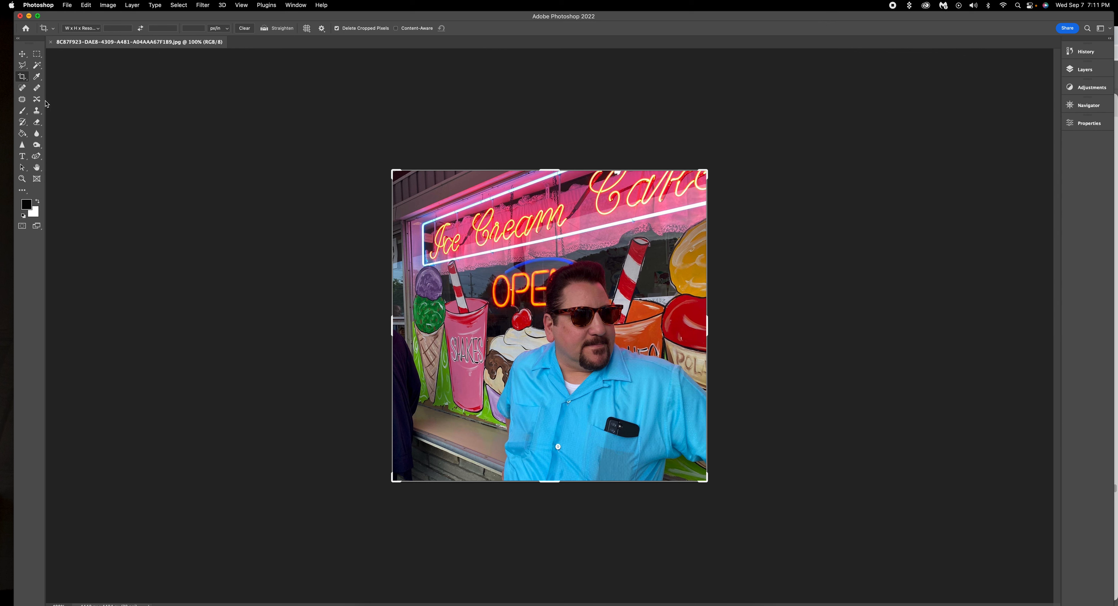
pyautogui.press('v')
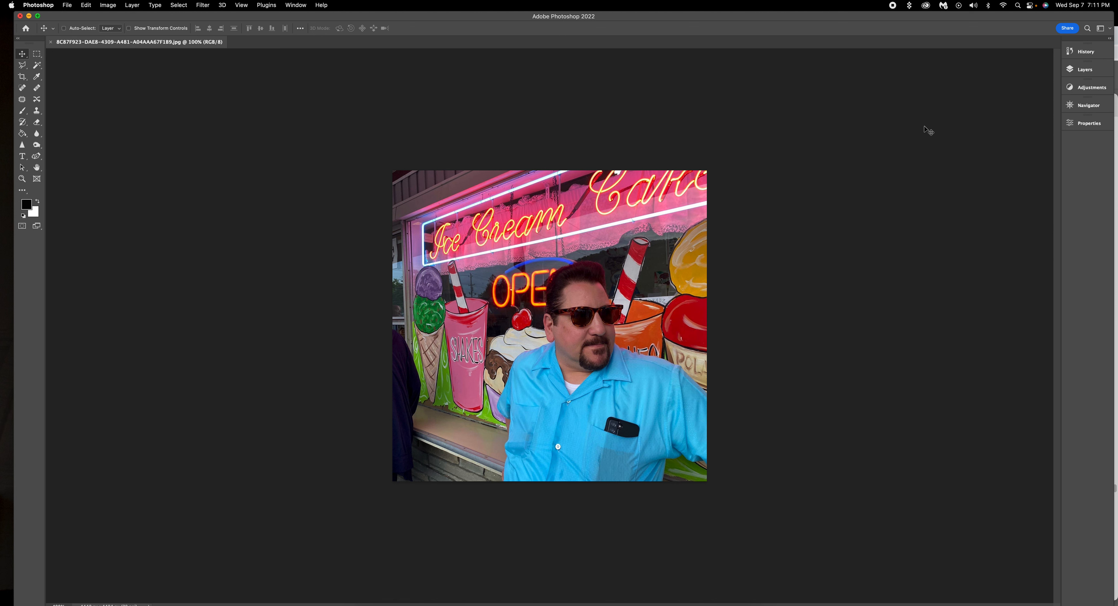
# Add a Levels adjustment layer and a Curves adjustment layer above the background photo
pyautogui.click(1087, 71)
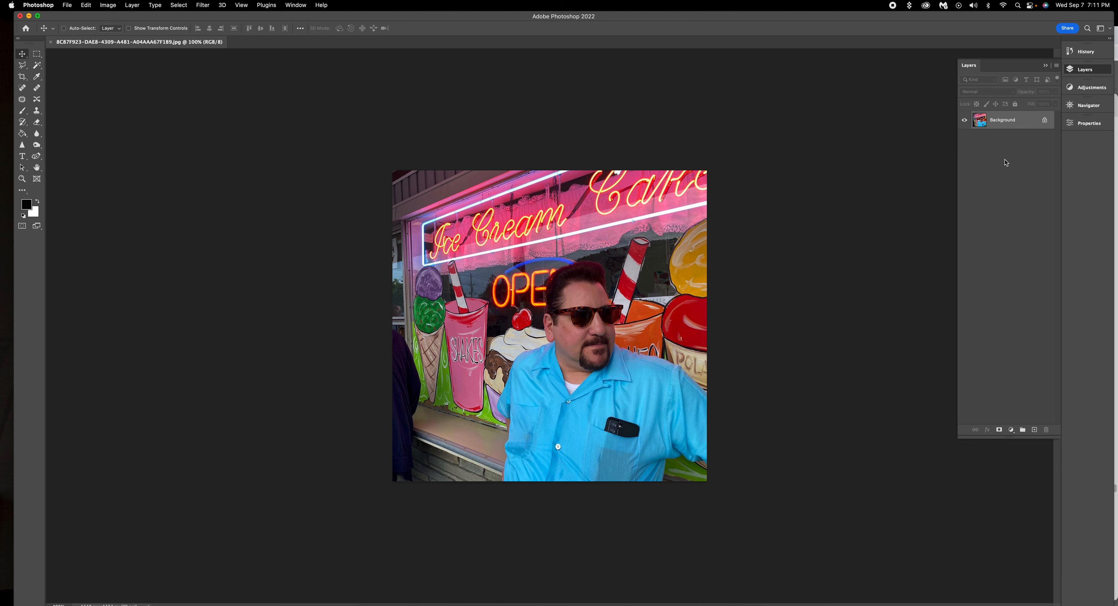
pyautogui.click(1080, 92)
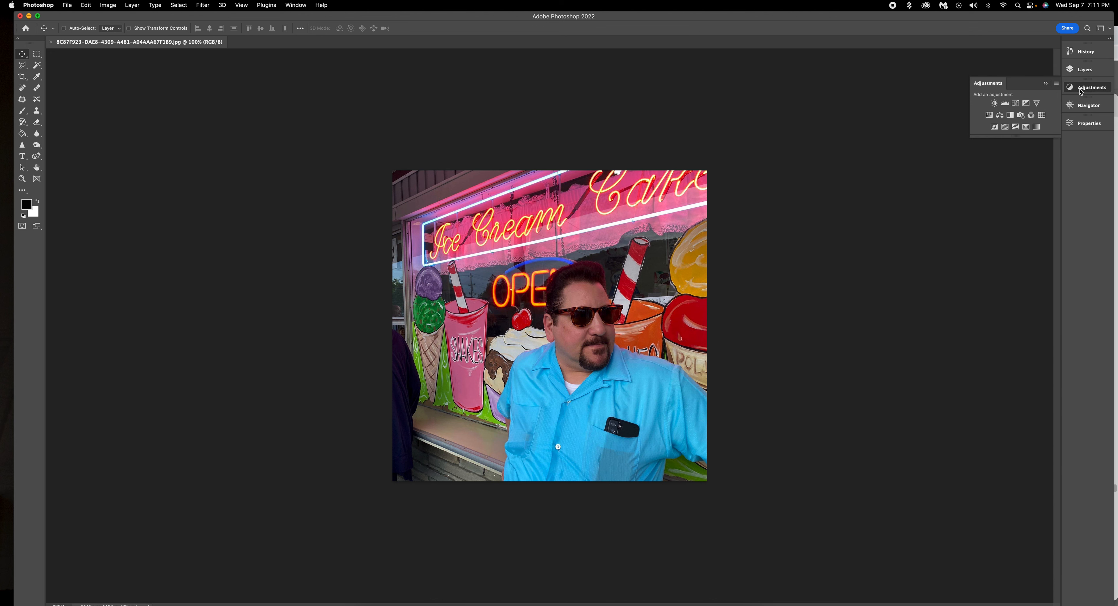
pyautogui.click(1005, 105)
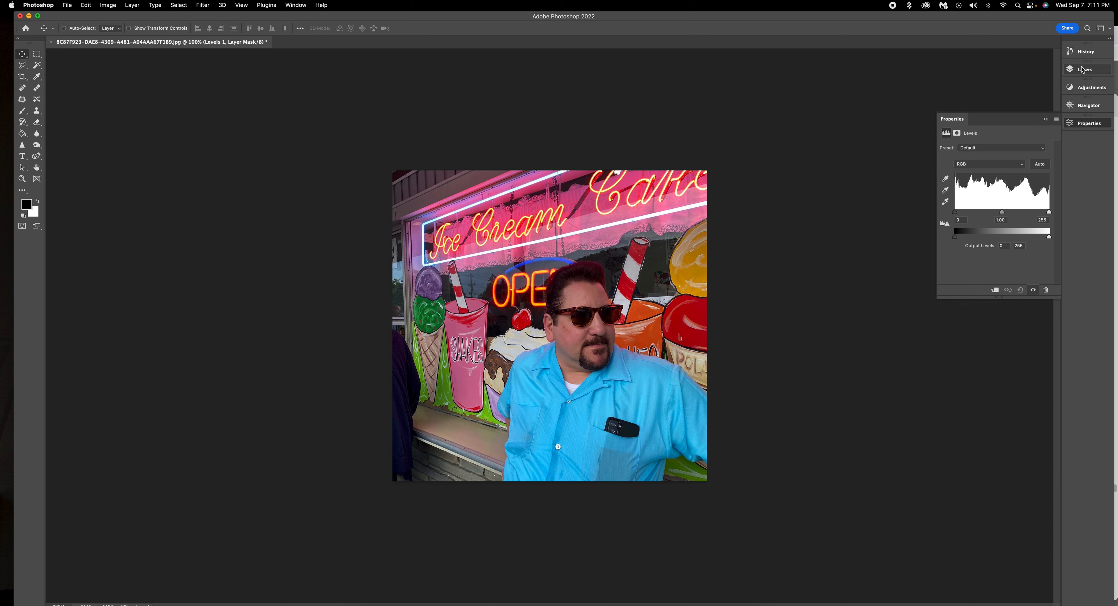
pyautogui.click(1084, 70)
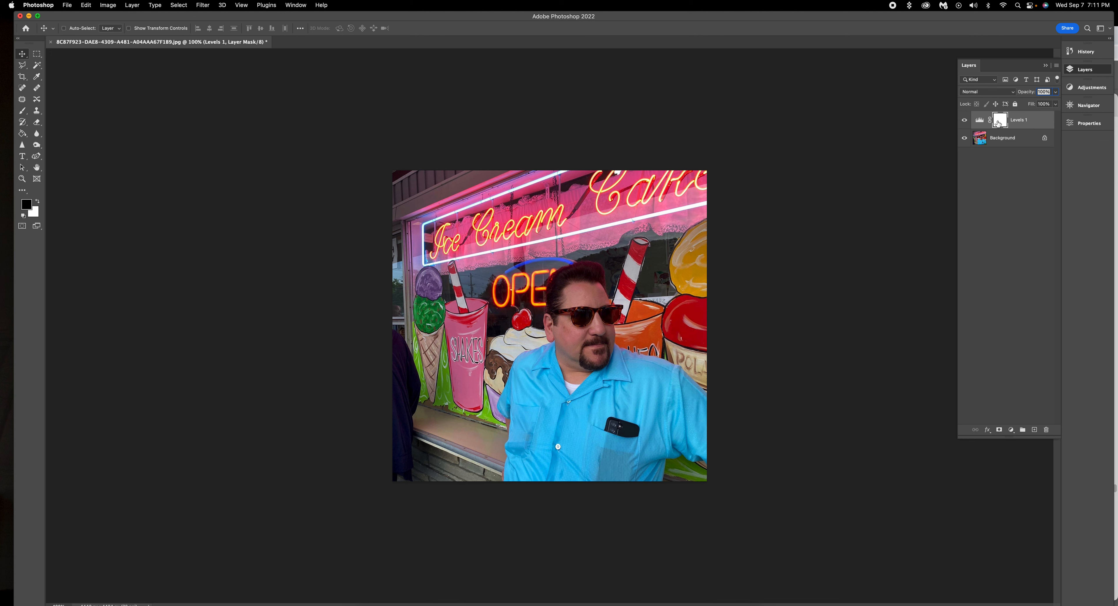
pyautogui.click(1091, 87)
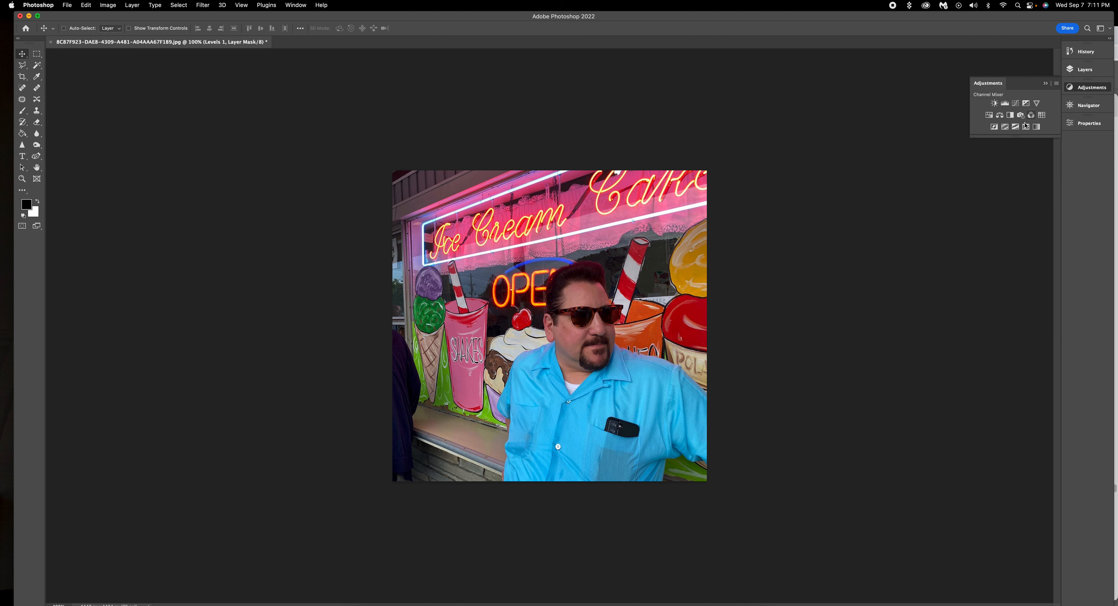
pyautogui.click(1016, 104)
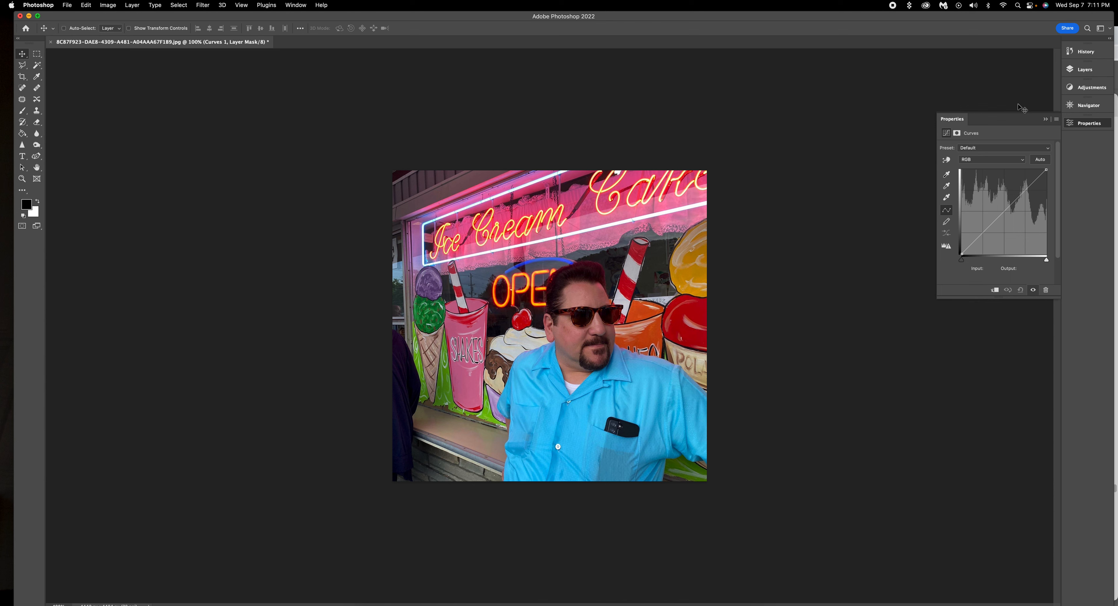
pyautogui.click(1016, 196)
pyautogui.moveTo(1016, 196); pyautogui.dragTo(953, 195)
pyautogui.moveTo(980, 234); pyautogui.dragTo(981, 234)
pyautogui.moveTo(983, 236); pyautogui.dragTo(534, 237)
# Crop a narrow strip off the left side of the photo and commit the crop
pyautogui.click(21, 80)
pyautogui.moveTo(392, 332); pyautogui.dragTo(399, 332)
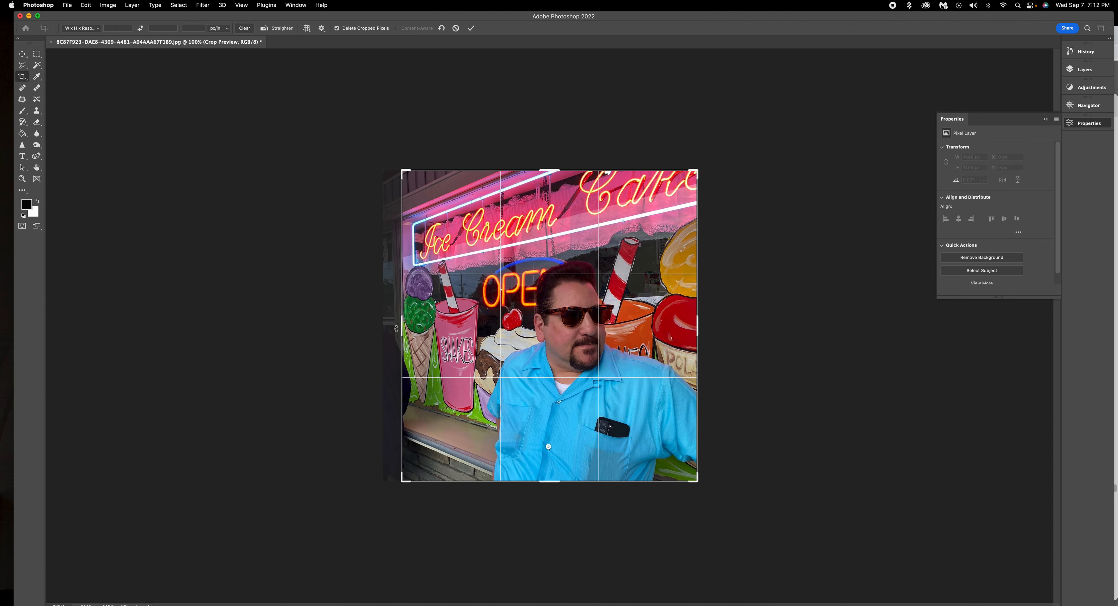
pyautogui.click(470, 28)
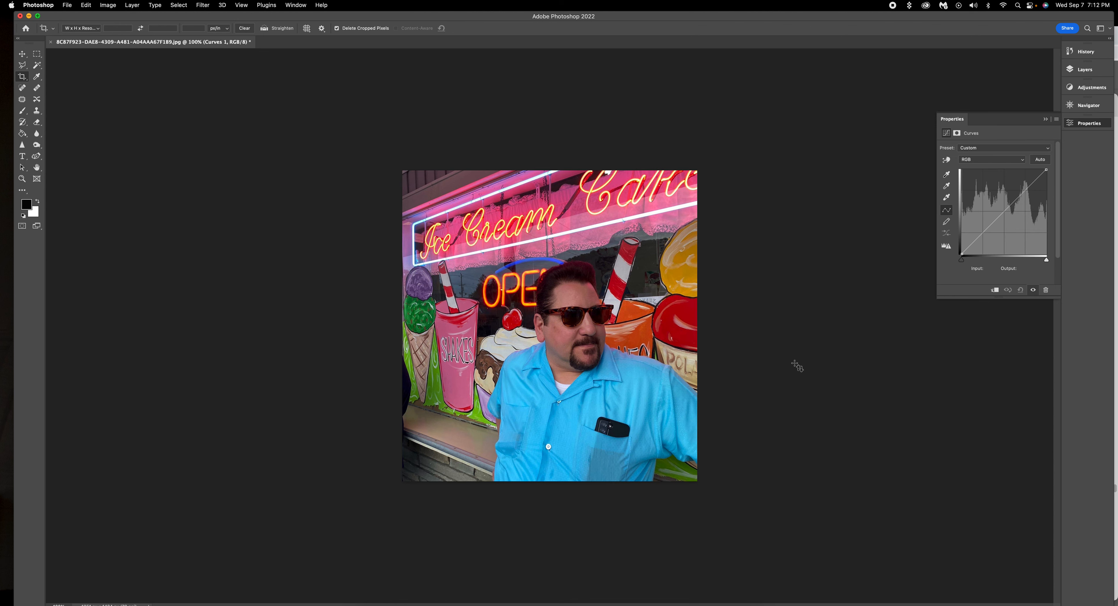
# Add a Black & White adjustment layer above the Curves layer and toggle its visibility to compare with the colour version
pyautogui.click(1083, 70)
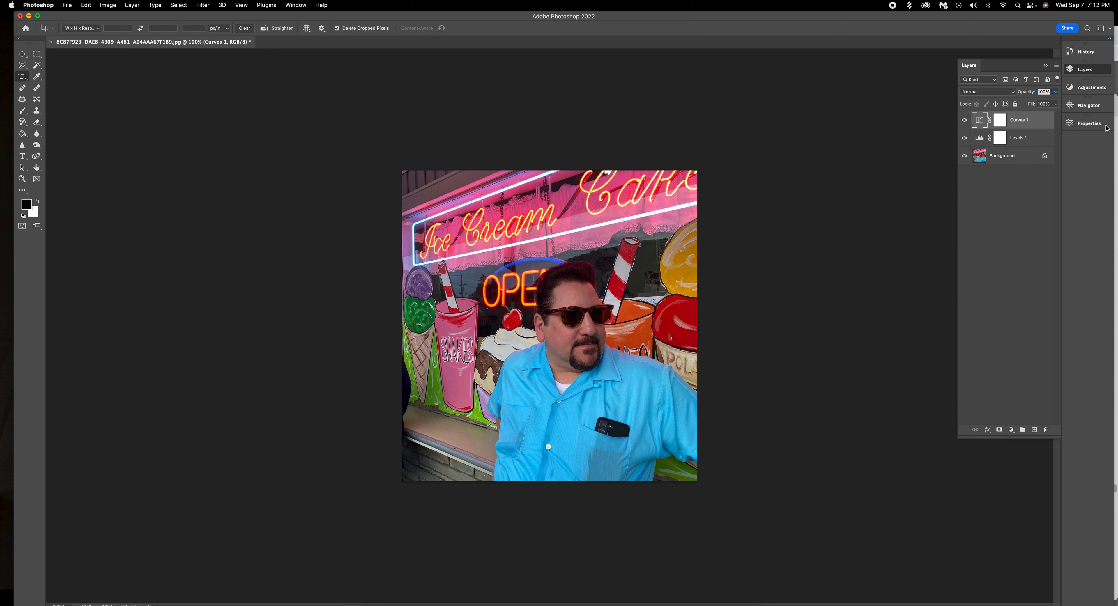
pyautogui.click(1091, 87)
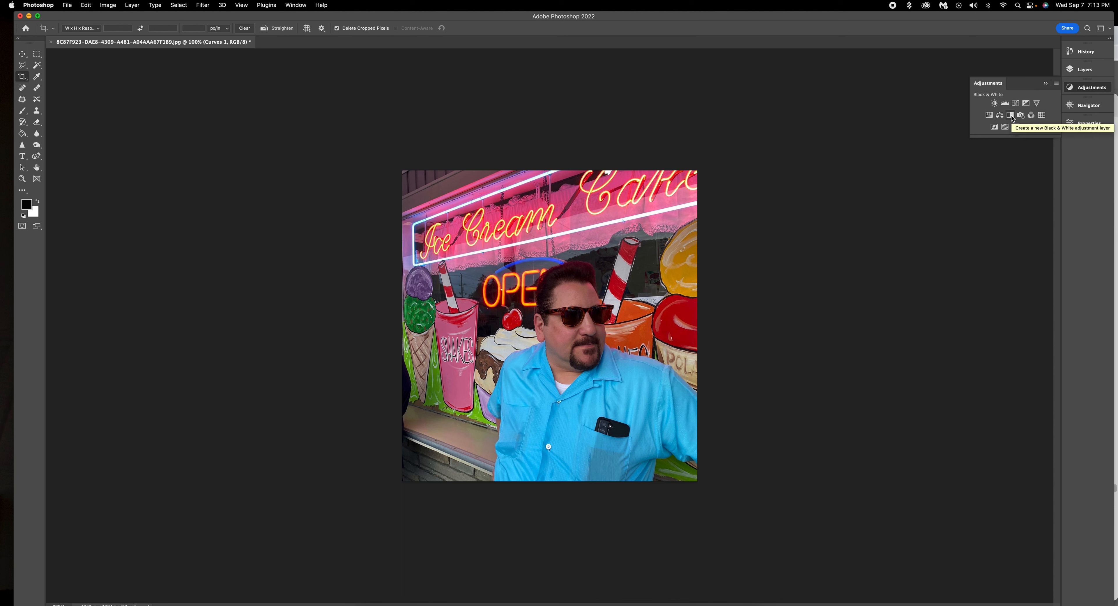
pyautogui.click(1010, 117)
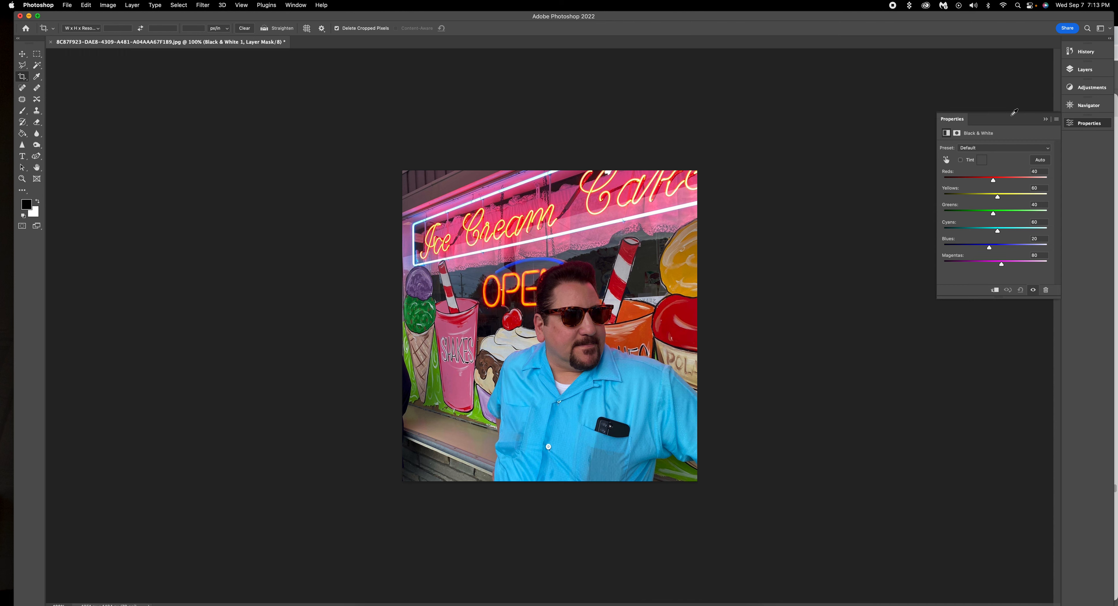
pyautogui.click(1085, 71)
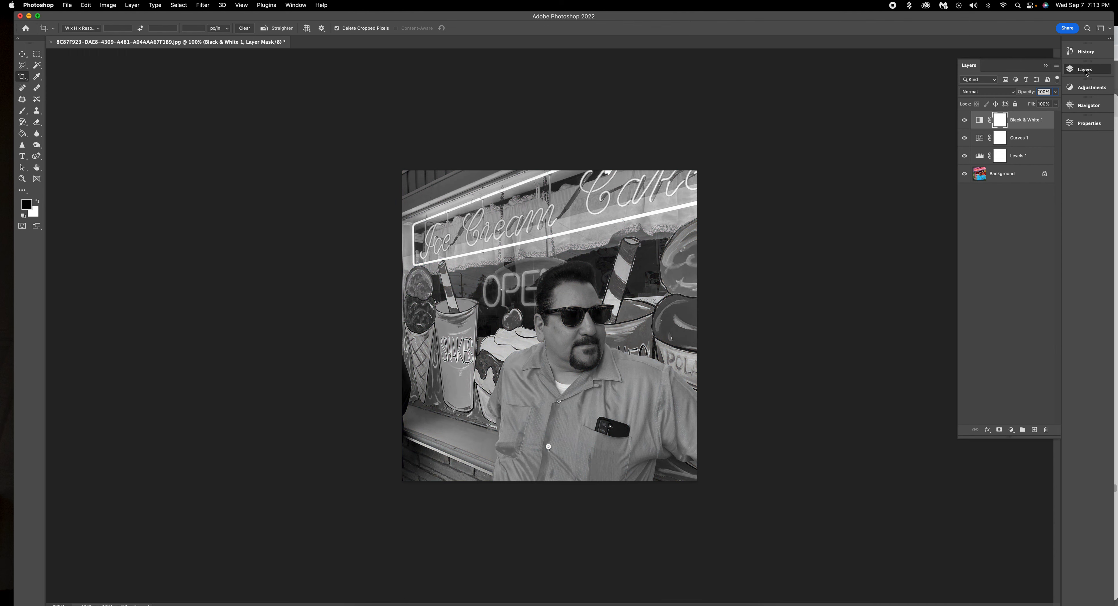
pyautogui.click(964, 121)
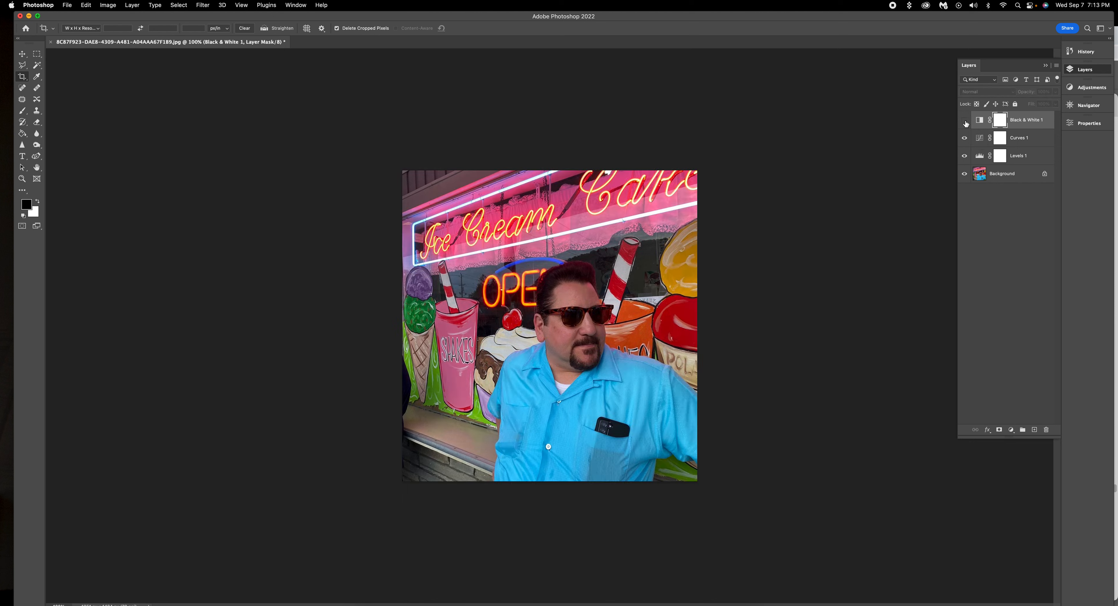
pyautogui.click(964, 121)
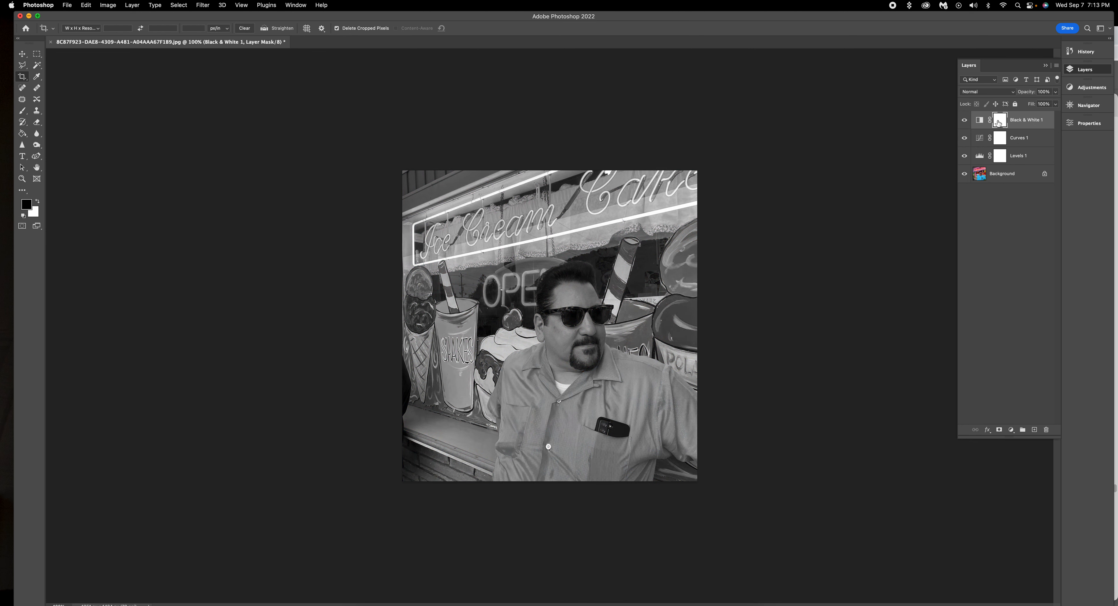
# Set the Black & White adjustment to Reds 27, Yellows 29, Greens 21, Cyans 48, Blues 14 and Magentas 33
pyautogui.doubleClick(980, 121)
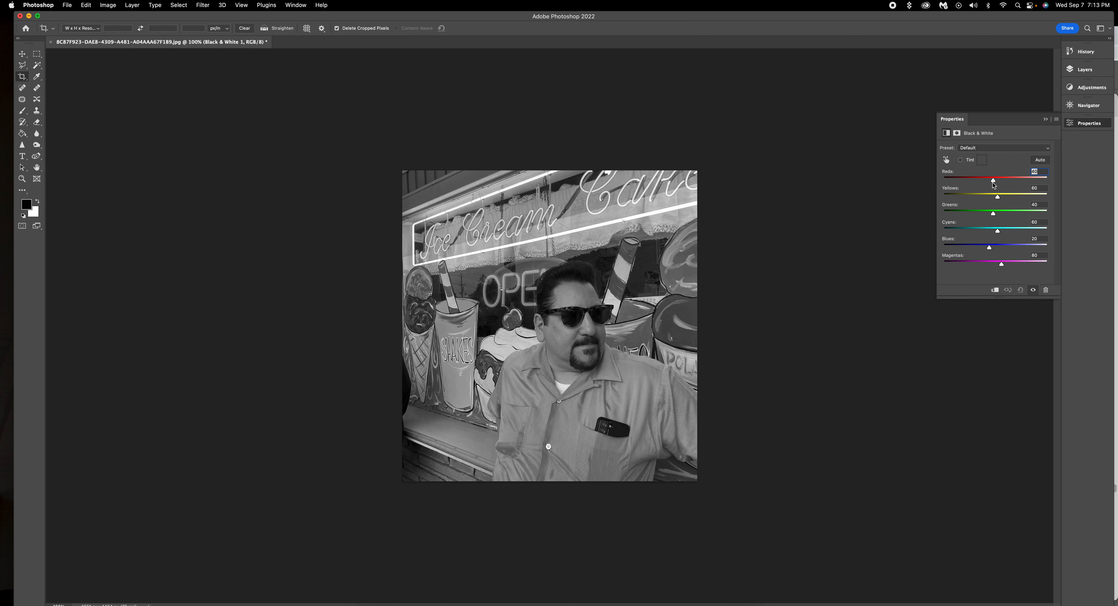
pyautogui.moveTo(994, 181); pyautogui.dragTo(992, 181)
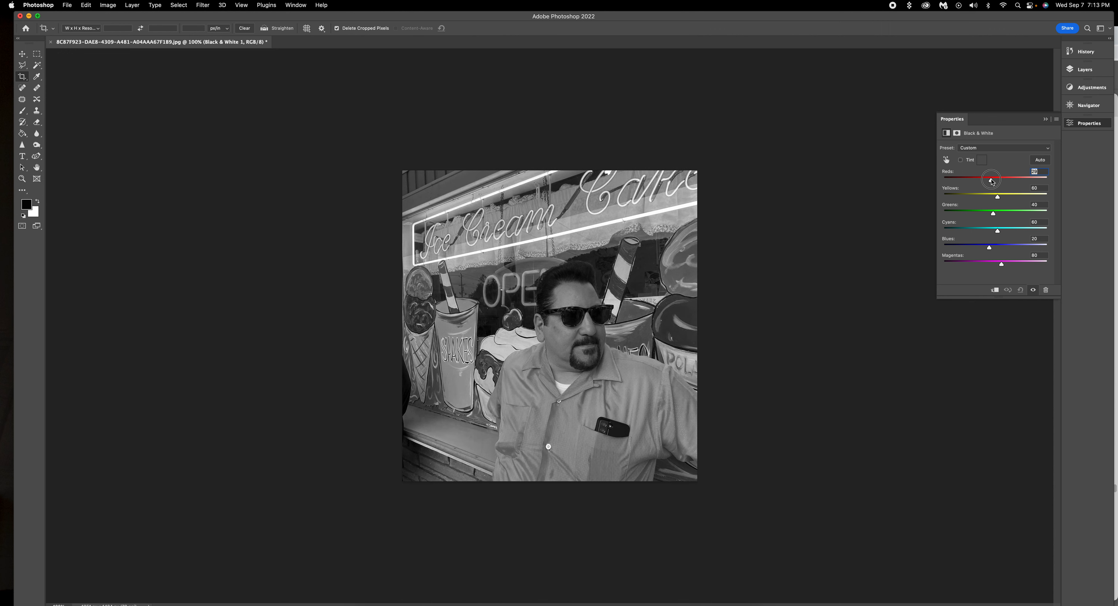
pyautogui.moveTo(997, 198); pyautogui.dragTo(991, 214)
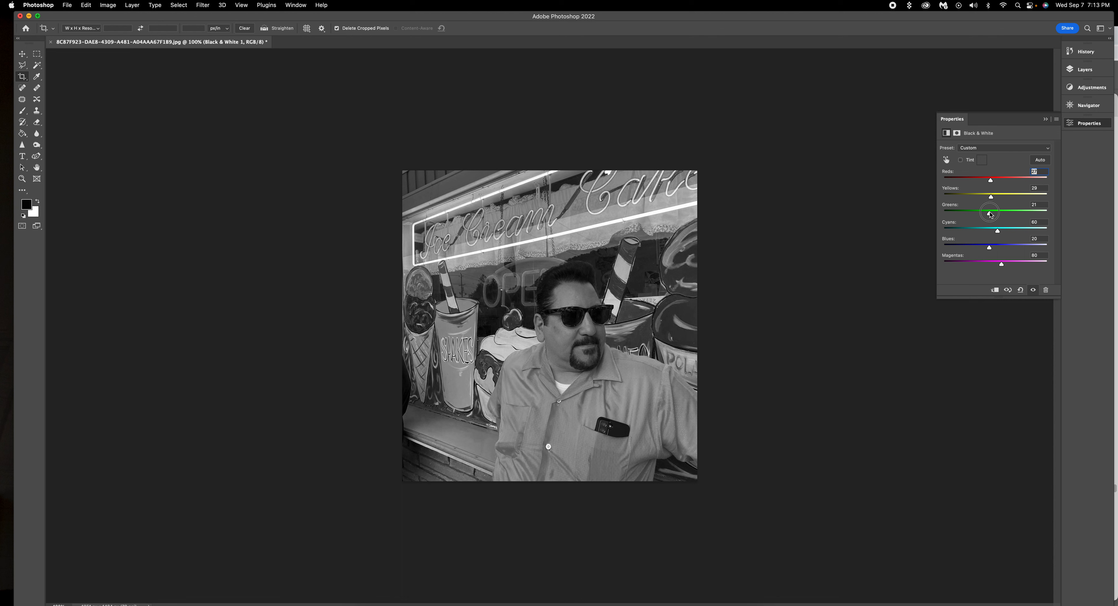
pyautogui.moveTo(997, 230); pyautogui.dragTo(991, 266)
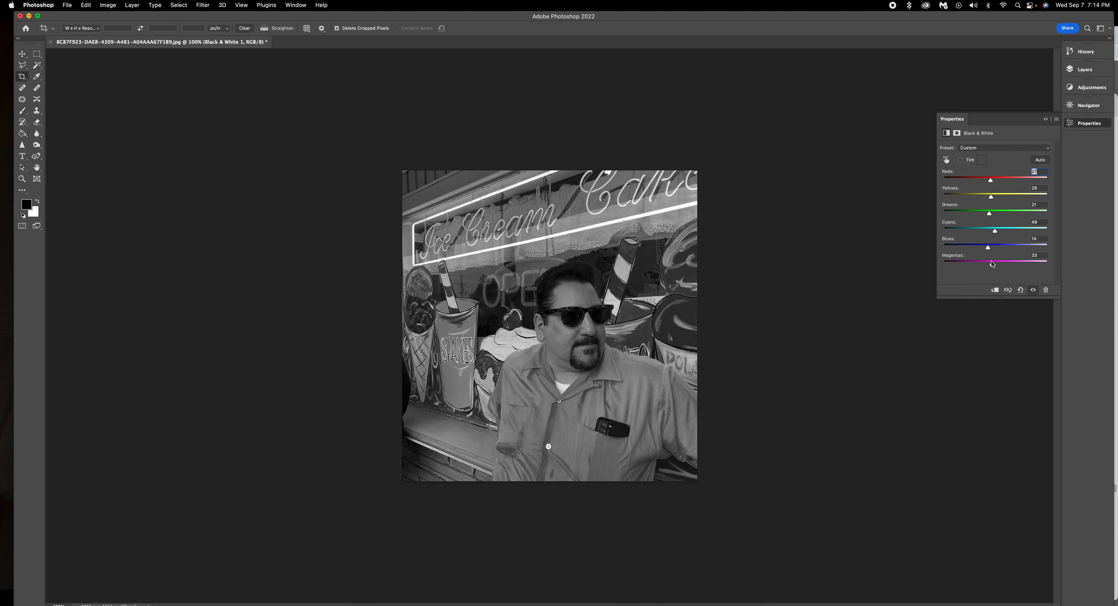
# Try the Black & White layer at 84% and 68% opacity, and restore it to 100%
pyautogui.click(1085, 71)
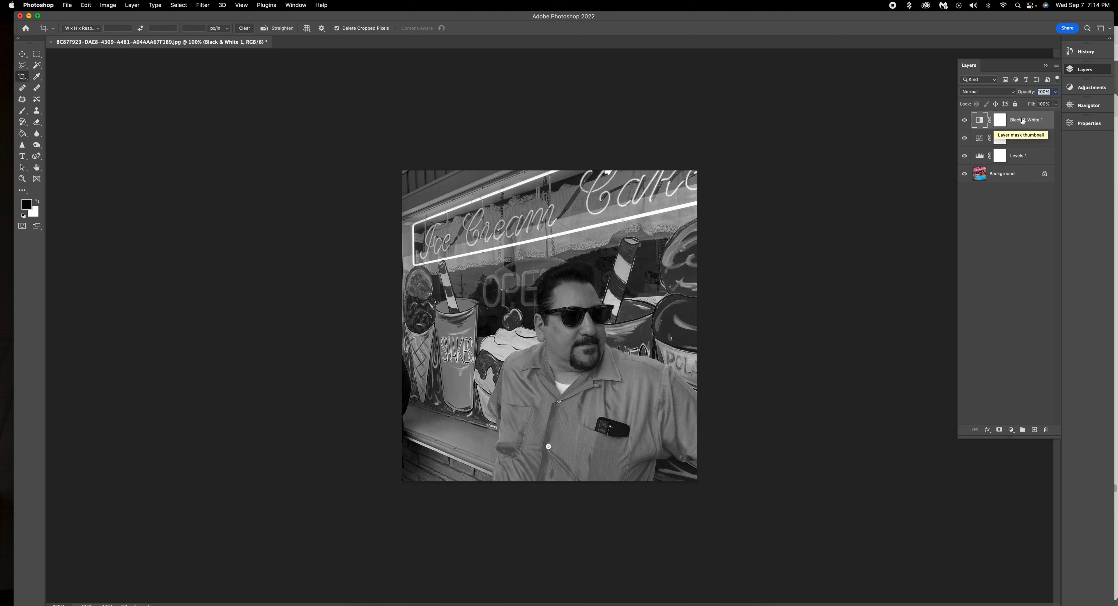
pyautogui.click(1055, 92)
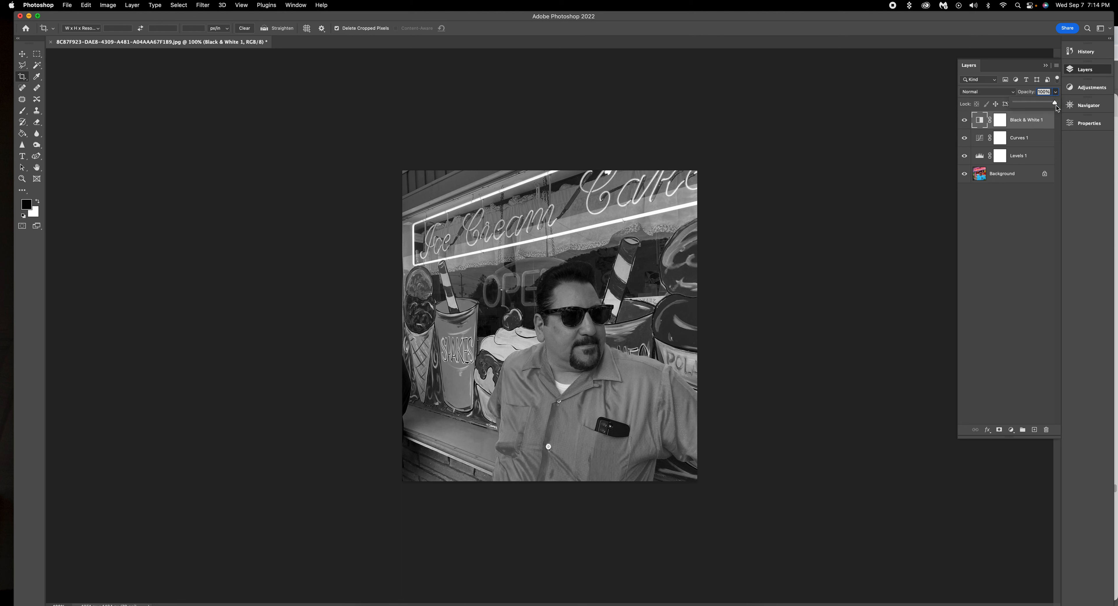
pyautogui.click(1056, 105)
pyautogui.moveTo(1056, 106); pyautogui.dragTo(1048, 106)
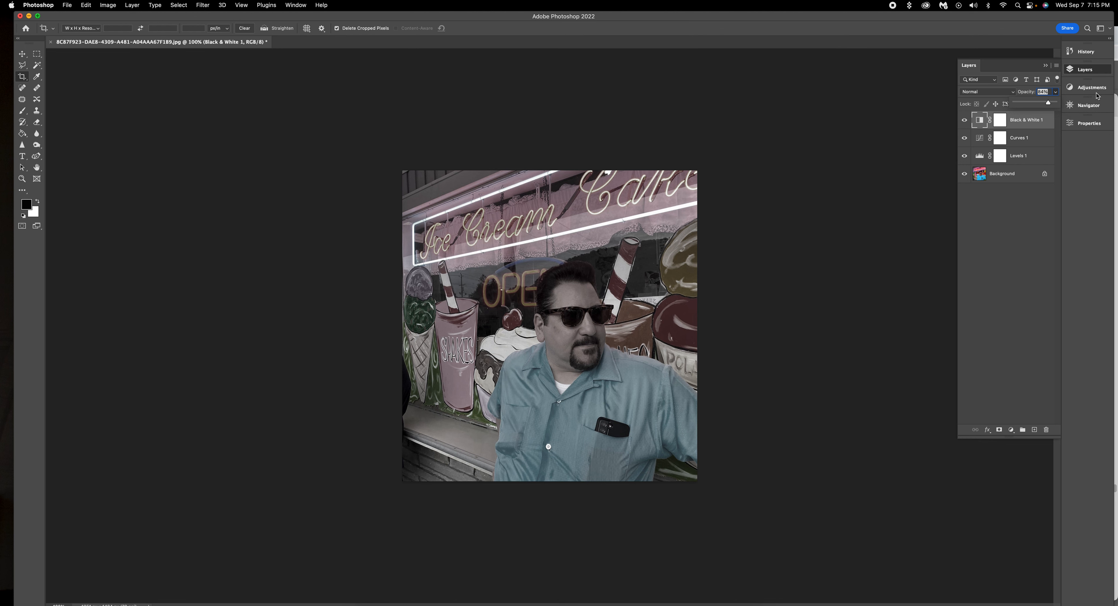
pyautogui.moveTo(1048, 104)
pyautogui.mouseDown()
pyautogui.moveTo(1010, 109)
pyautogui.moveTo(1043, 109)
pyautogui.mouseUp()
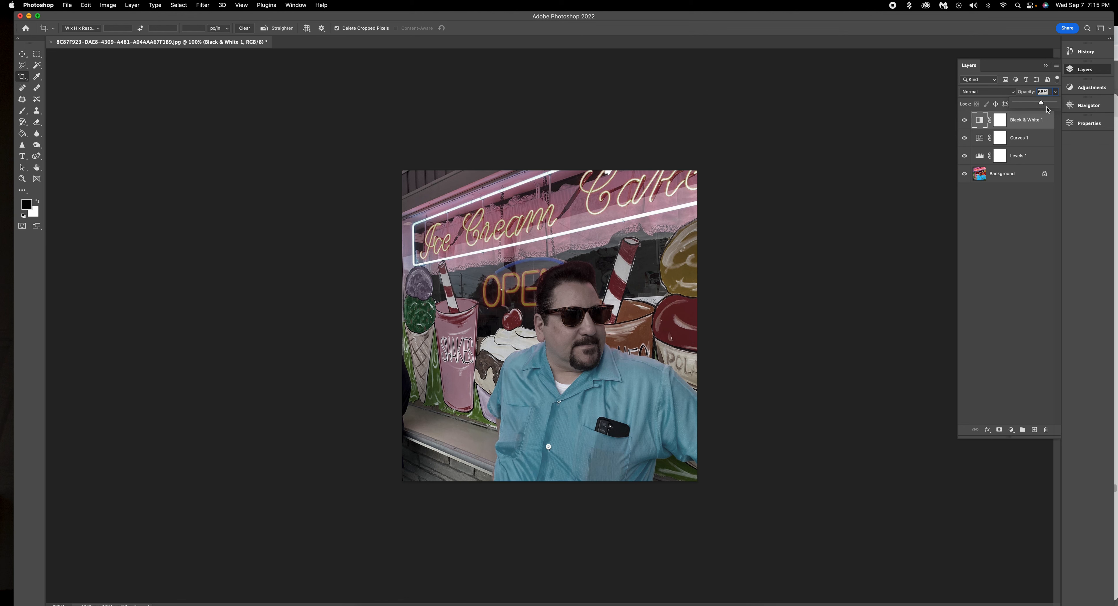
pyautogui.moveTo(1041, 104); pyautogui.dragTo(1063, 106)
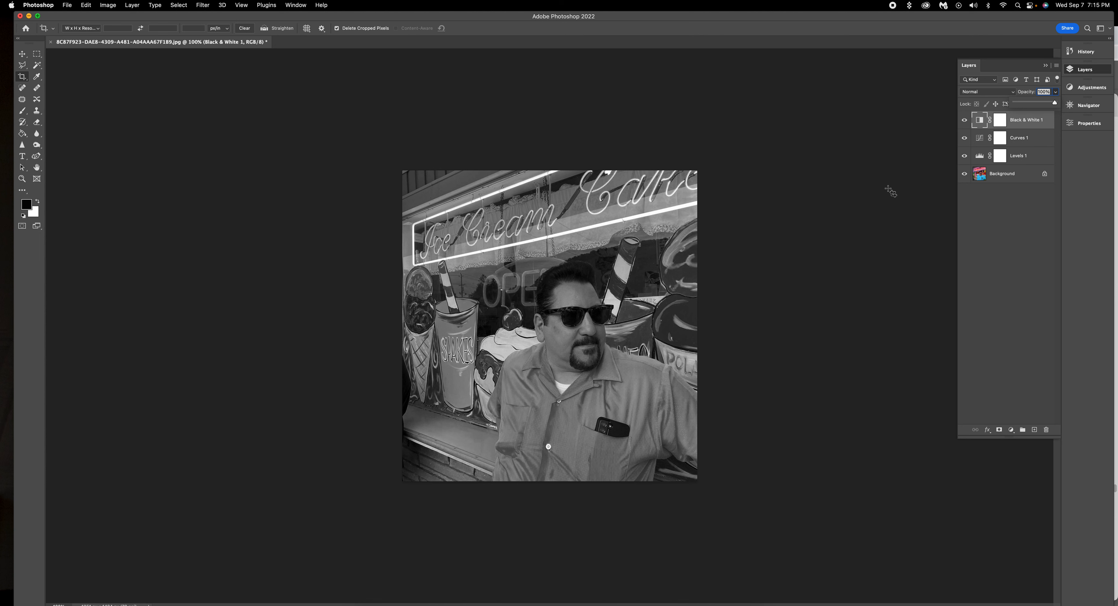
# Target the Black & White layer's mask and activate the Brush tool for painting on it
pyautogui.click(1001, 124)
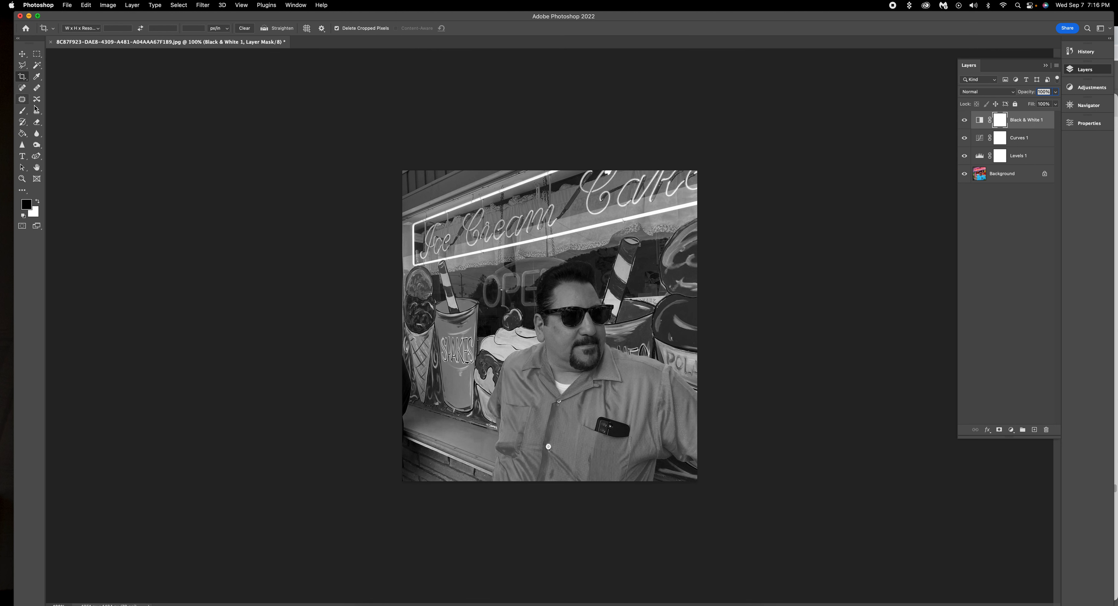
pyautogui.click(23, 113)
pyautogui.rightClick(24, 115)
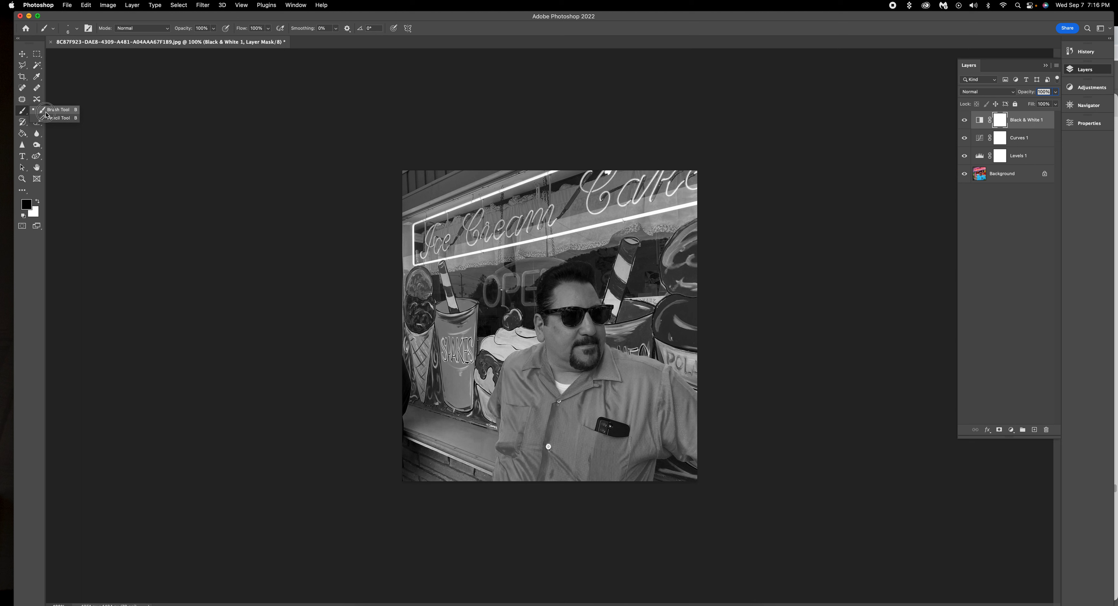
pyautogui.click(46, 114)
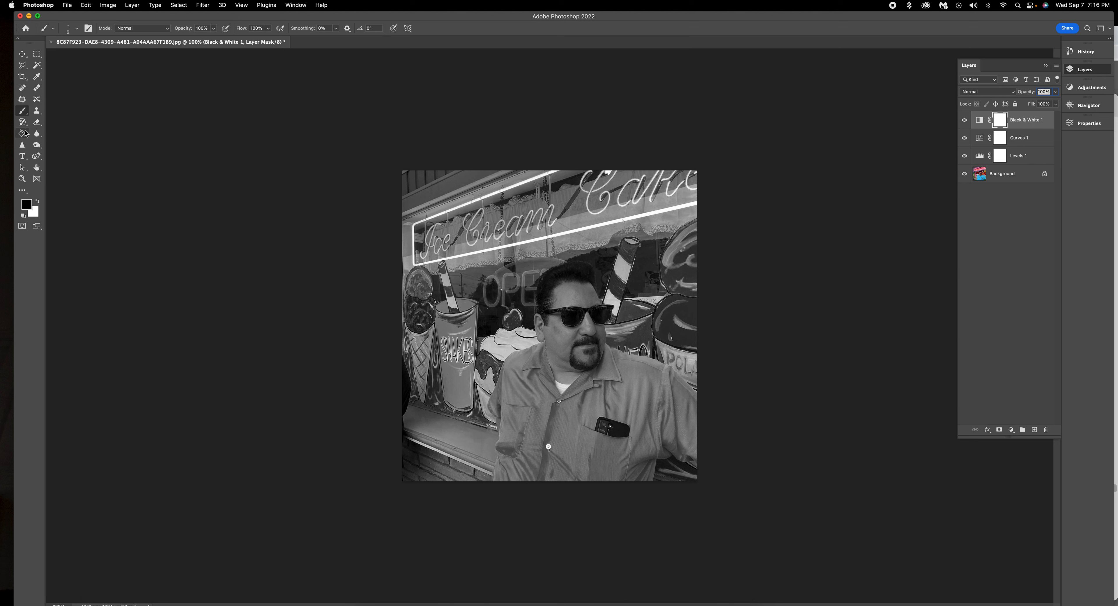
# Set the foreground colour to black (000000) and choose the Soft Round brush from the General Brushes
pyautogui.click(25, 205)
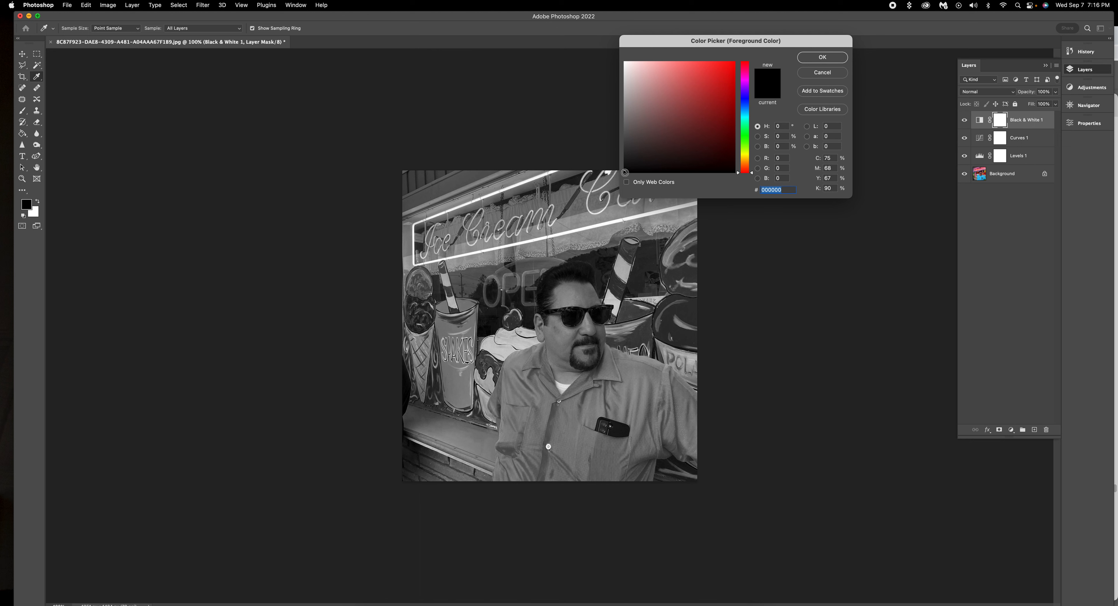
pyautogui.click(625, 172)
pyautogui.click(823, 58)
pyautogui.press('b')
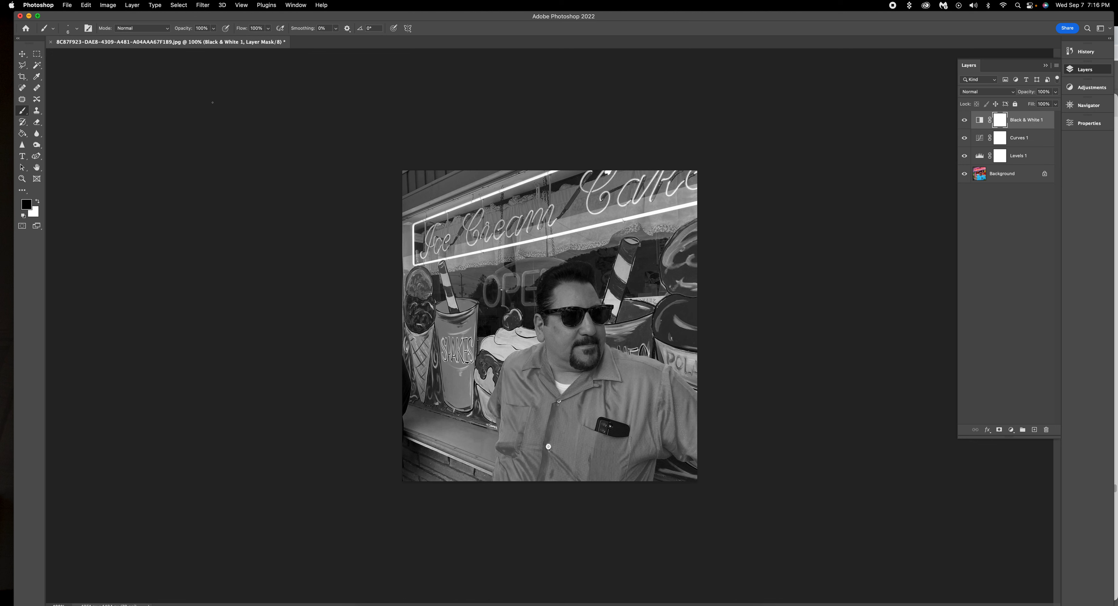
pyautogui.click(78, 32)
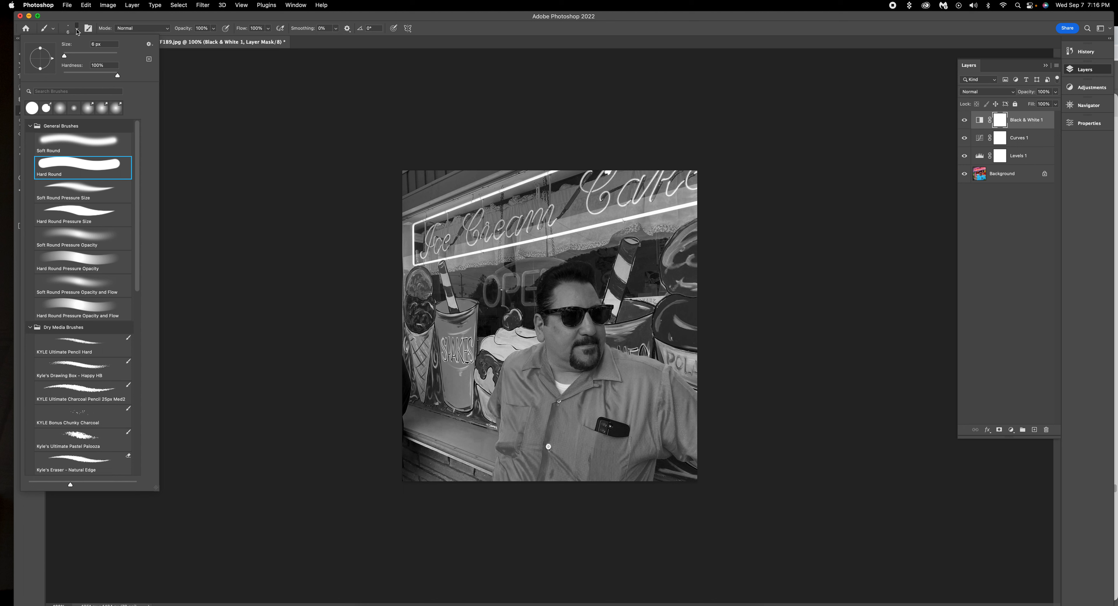
pyautogui.click(95, 147)
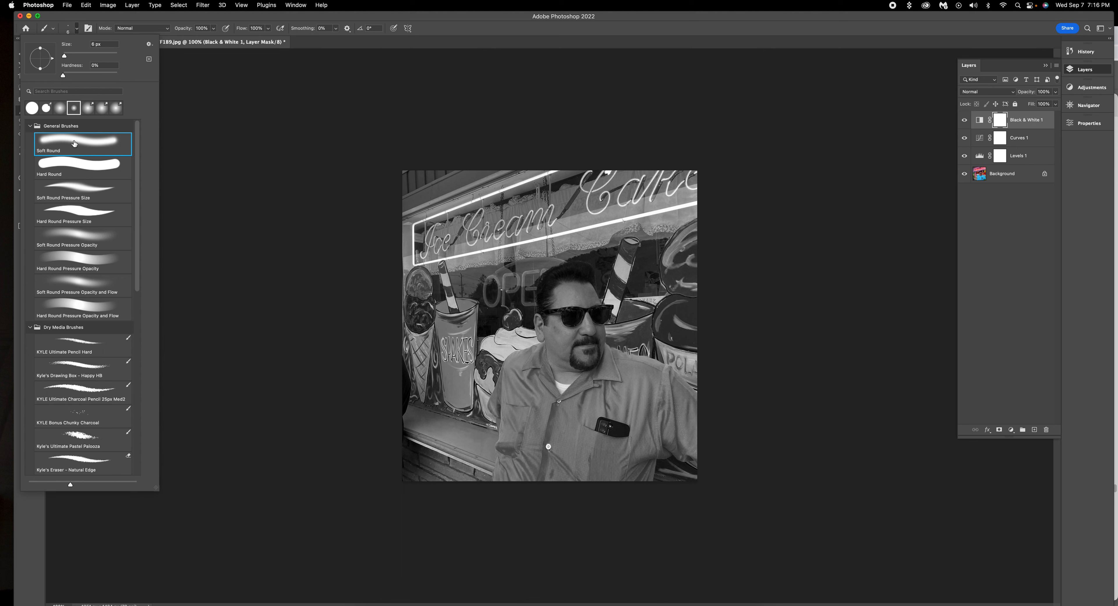
# Enlarge the Soft Round brush and fine-tune its size for painting over the man's face
pyautogui.click(212, 126)
pyautogui.click(78, 29)
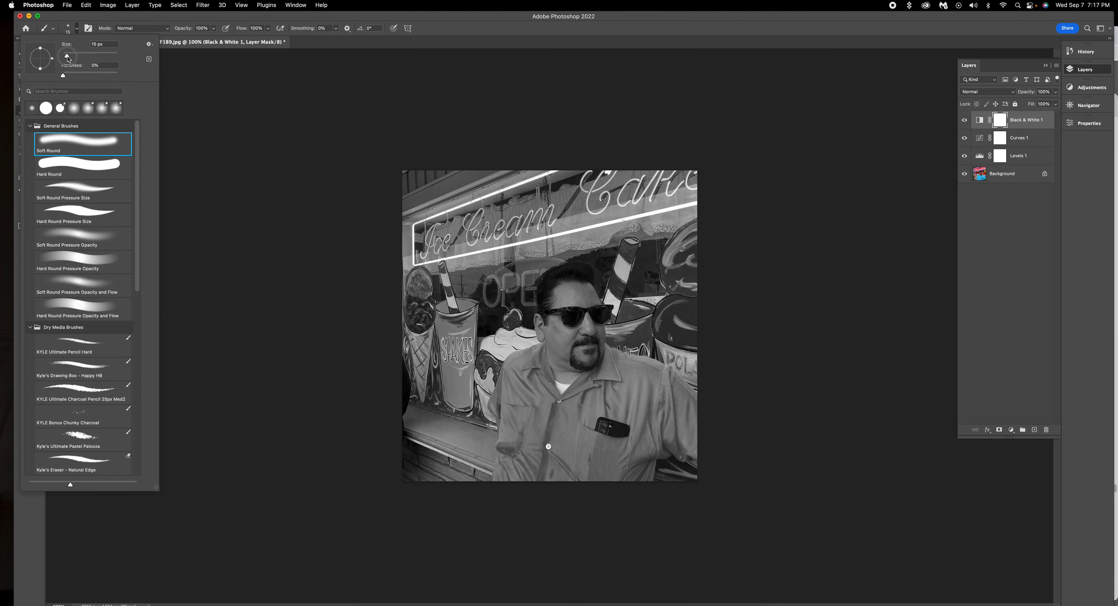
pyautogui.moveTo(64, 56)
pyautogui.mouseDown()
pyautogui.moveTo(91, 56)
pyautogui.moveTo(78, 56)
pyautogui.mouseUp()
pyautogui.click(215, 113)
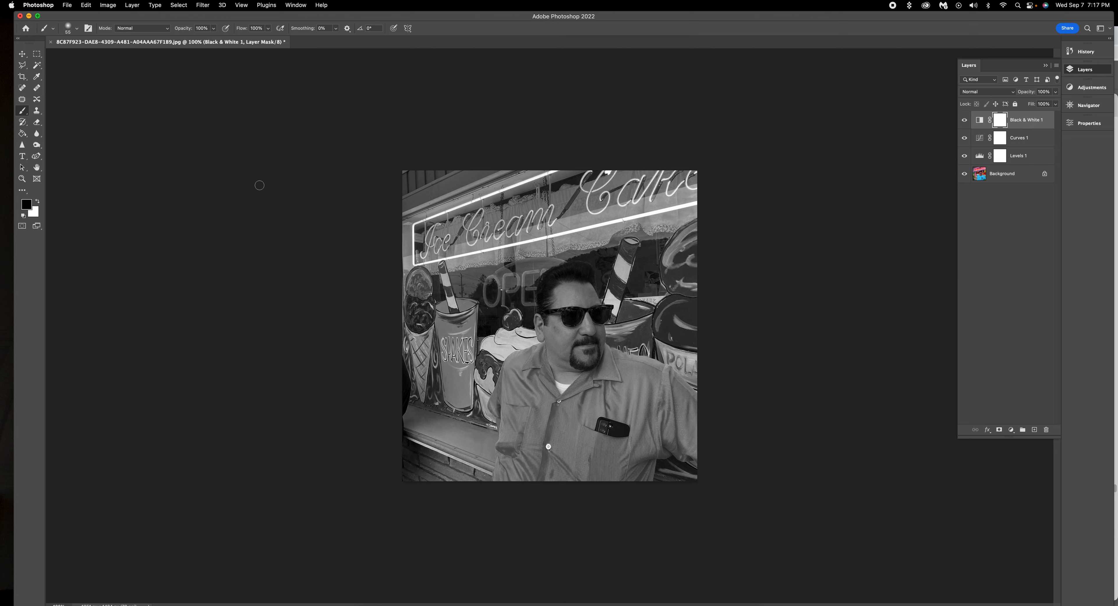
pyautogui.press(']')
pyautogui.press(']')
pyautogui.press(']')
pyautogui.press(']')
pyautogui.press(']')
pyautogui.press(']')
pyautogui.press(']')
pyautogui.press(']')
pyautogui.press(']')
pyautogui.press(']')
pyautogui.press(']')
pyautogui.press('[')
pyautogui.press('[')
pyautogui.press('[')
pyautogui.press('[')
pyautogui.press('[')
pyautogui.press('[')
pyautogui.press('[')
pyautogui.press('[')
# Paint black on the mask over the man's face, ear and the SHAKES cup, toggling the Black & White layer's visibility to compare
pyautogui.moveTo(589, 296)
pyautogui.mouseDown()
pyautogui.moveTo(591, 287)
pyautogui.moveTo(575, 290)
pyautogui.moveTo(560, 303)
pyautogui.moveTo(602, 308)
pyautogui.moveTo(585, 289)
pyautogui.moveTo(555, 299)
pyautogui.moveTo(557, 352)
pyautogui.mouseUp()
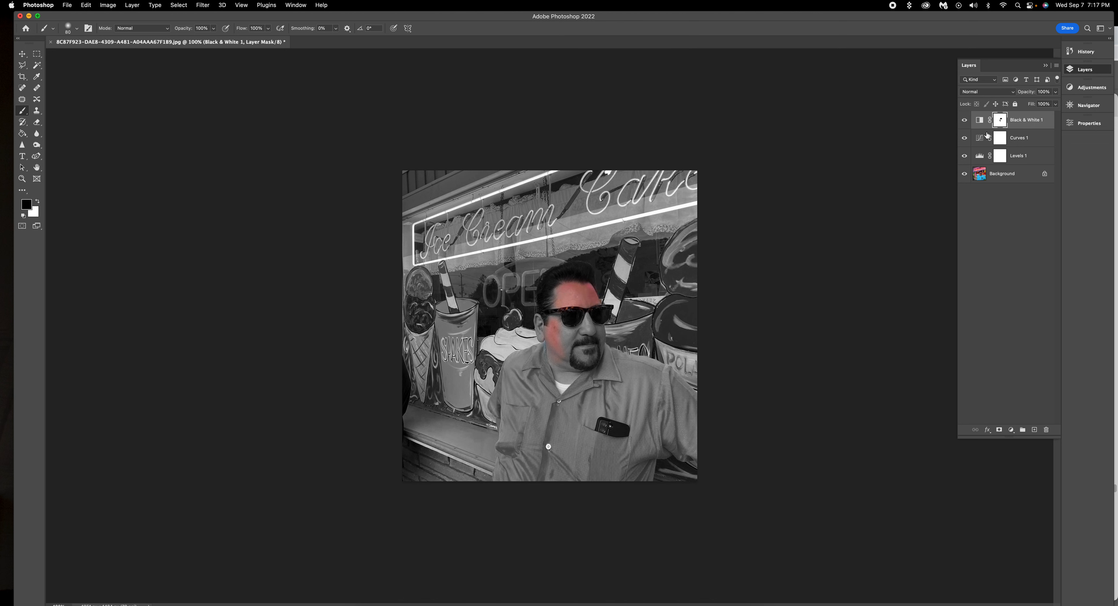
pyautogui.click(964, 120)
pyautogui.click(964, 120)
pyautogui.moveTo(541, 320); pyautogui.dragTo(546, 335)
pyautogui.moveTo(458, 318)
pyautogui.mouseDown()
pyautogui.moveTo(458, 389)
pyautogui.moveTo(459, 354)
pyautogui.moveTo(438, 322)
pyautogui.moveTo(472, 314)
pyautogui.moveTo(458, 303)
pyautogui.moveTo(475, 310)
pyautogui.moveTo(464, 405)
pyautogui.moveTo(451, 404)
pyautogui.moveTo(447, 319)
pyautogui.moveTo(465, 410)
pyautogui.moveTo(469, 323)
pyautogui.mouseUp()
pyautogui.moveTo(585, 326)
pyautogui.mouseDown()
pyautogui.moveTo(591, 343)
pyautogui.moveTo(549, 317)
pyautogui.moveTo(560, 297)
pyautogui.mouseUp()
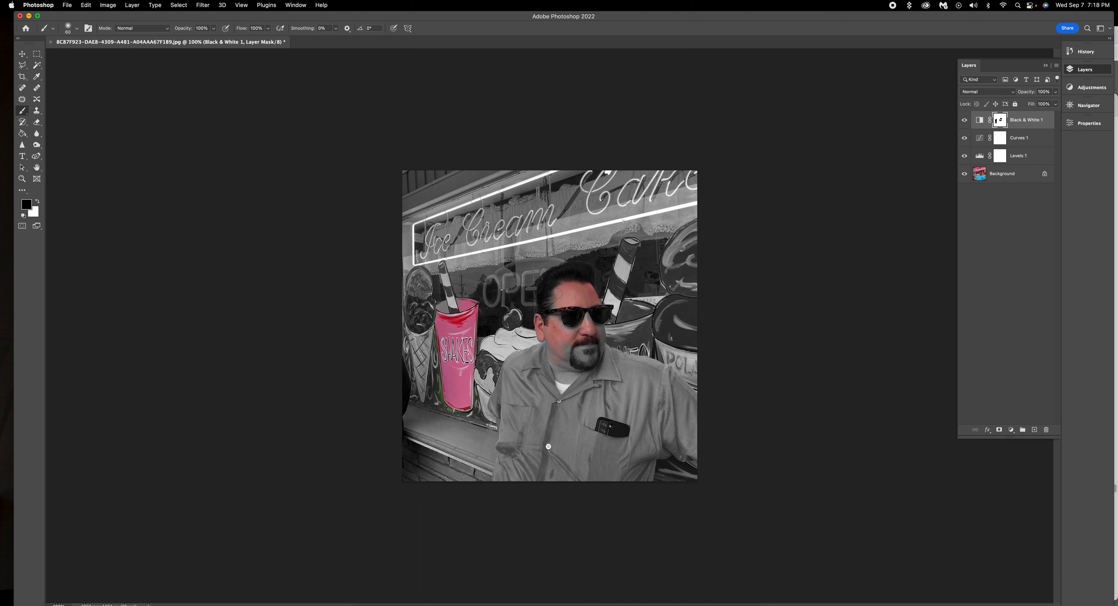
pyautogui.moveTo(559, 293); pyautogui.dragTo(554, 303)
# Paint black with a small brush around the sunglasses, over the lips and on a spot of the shirt collar
pyautogui.click(1083, 106)
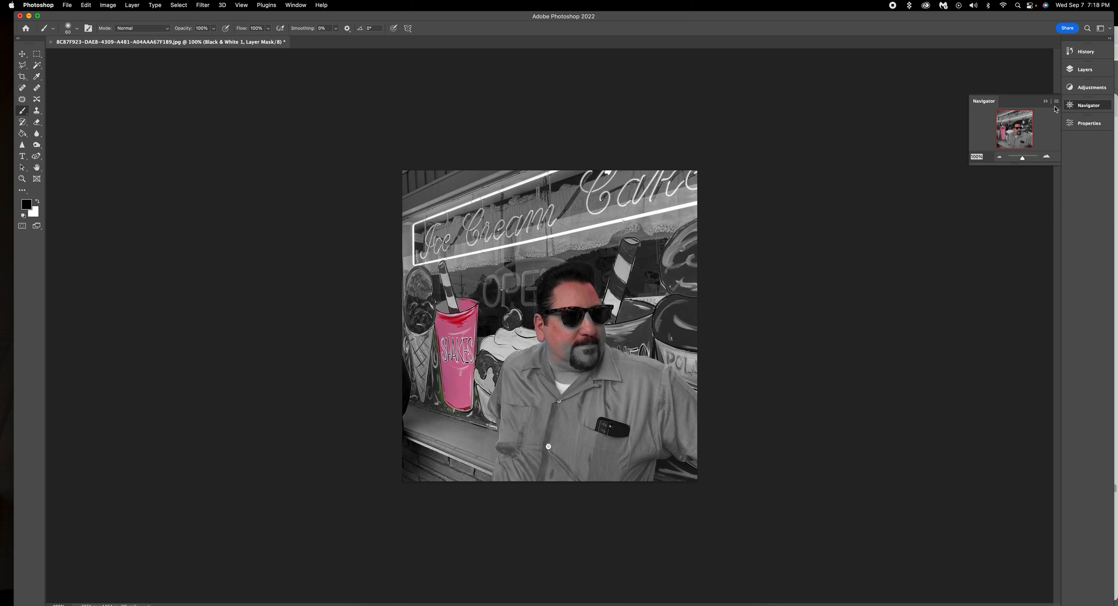
pyautogui.moveTo(1024, 161); pyautogui.dragTo(1027, 159)
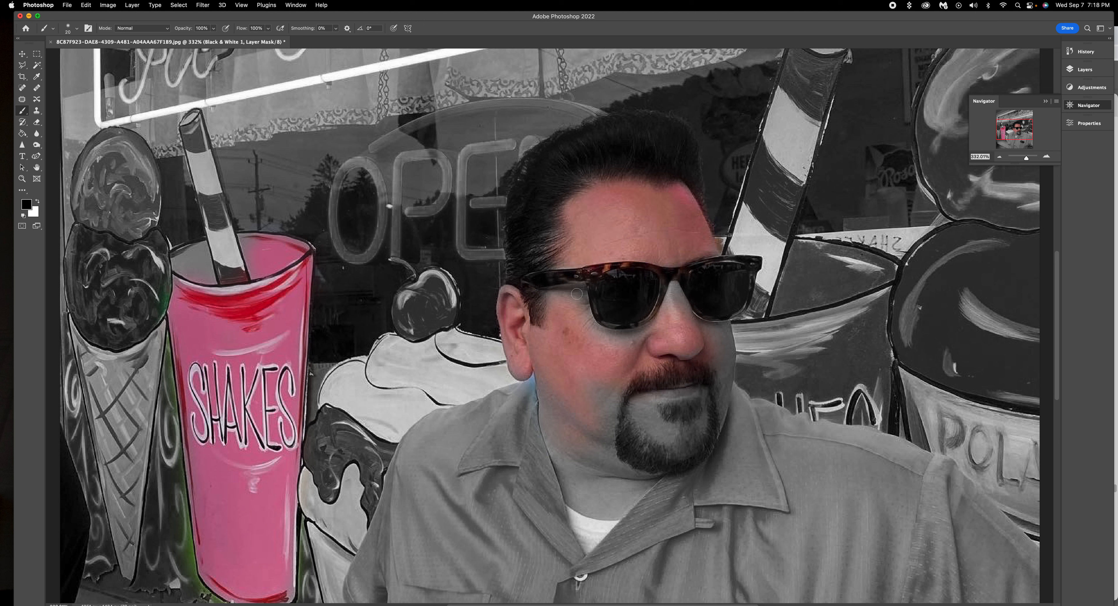
pyautogui.moveTo(577, 294)
pyautogui.mouseDown()
pyautogui.moveTo(555, 291)
pyautogui.moveTo(577, 286)
pyautogui.moveTo(581, 310)
pyautogui.moveTo(584, 295)
pyautogui.moveTo(578, 307)
pyautogui.moveTo(547, 299)
pyautogui.moveTo(564, 292)
pyautogui.moveTo(599, 337)
pyautogui.moveTo(583, 313)
pyautogui.moveTo(616, 338)
pyautogui.moveTo(635, 333)
pyautogui.moveTo(618, 346)
pyautogui.moveTo(641, 332)
pyautogui.moveTo(619, 333)
pyautogui.mouseUp()
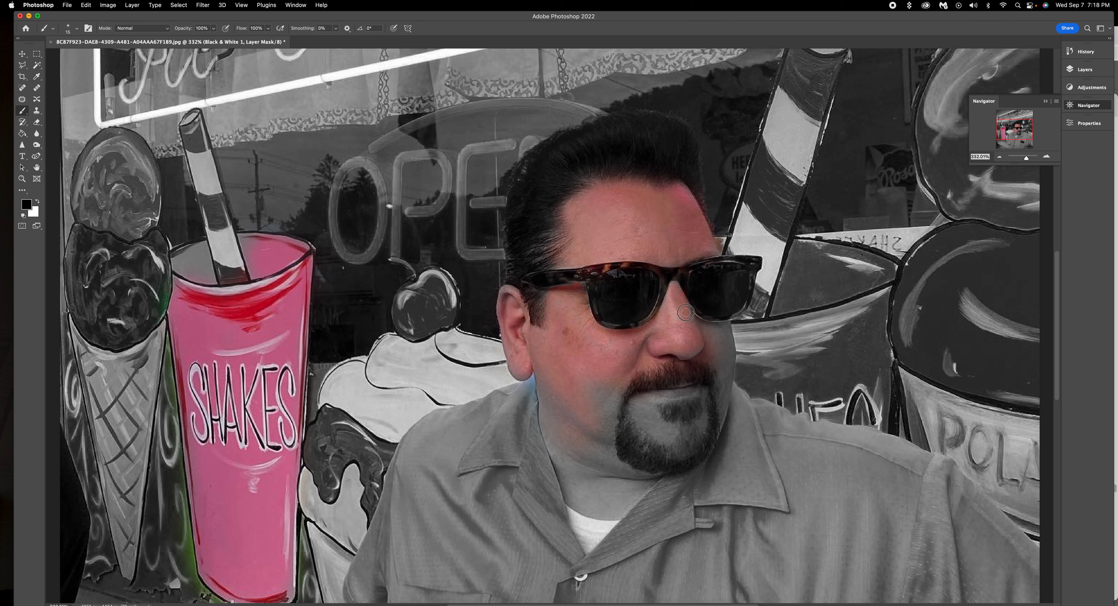
pyautogui.moveTo(689, 384)
pyautogui.mouseDown()
pyautogui.moveTo(654, 391)
pyautogui.moveTo(699, 389)
pyautogui.mouseUp()
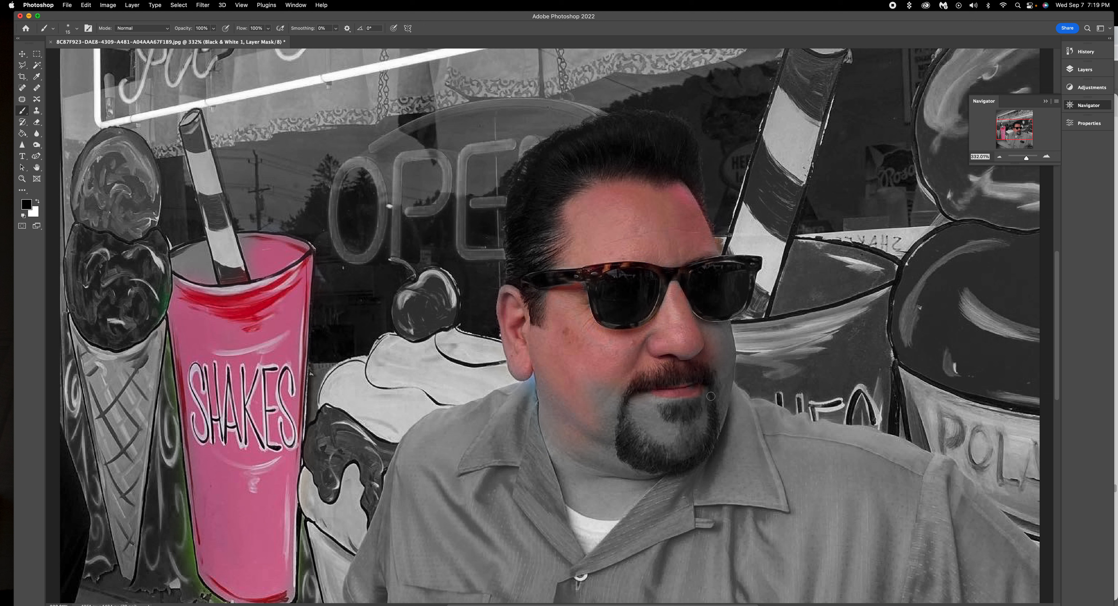
pyautogui.moveTo(516, 426); pyautogui.dragTo(534, 415)
# Set the background colour to white and swap it into the foreground
pyautogui.click(35, 213)
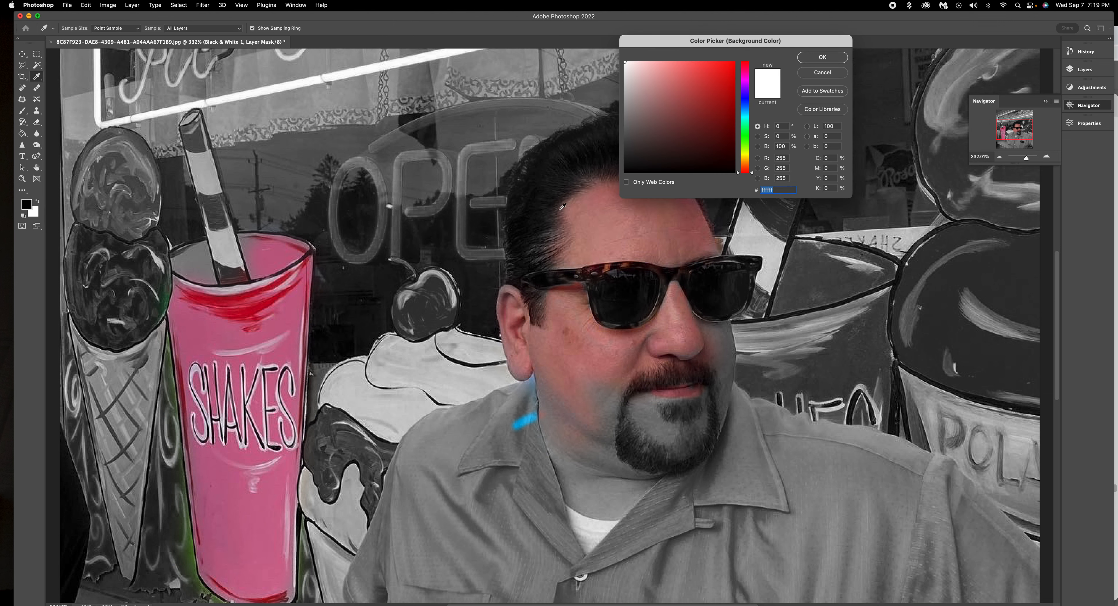
pyautogui.click(626, 64)
pyautogui.click(822, 57)
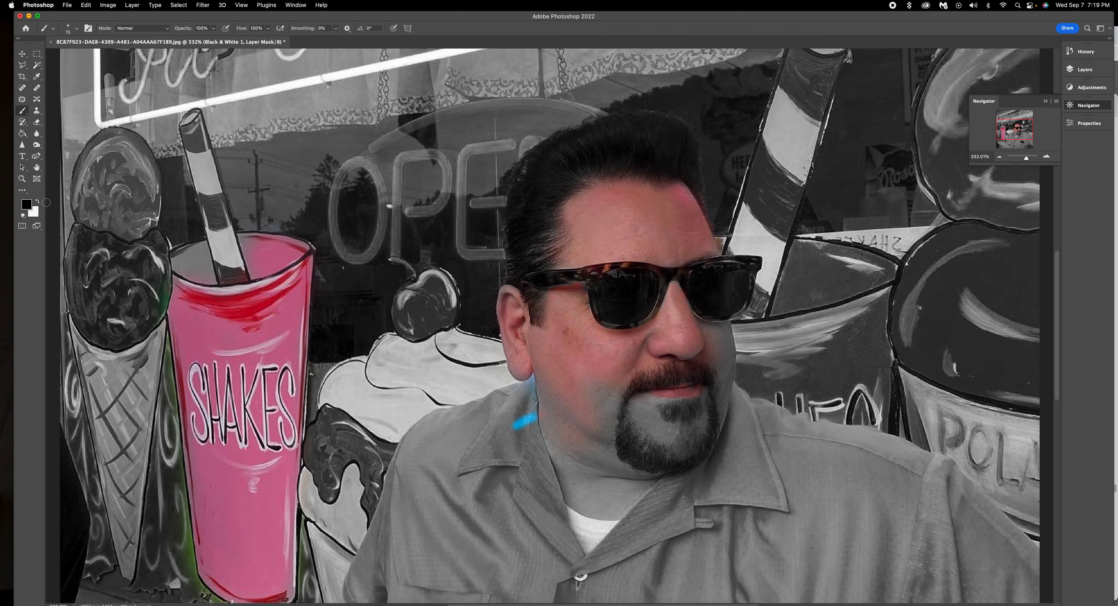
pyautogui.click(38, 200)
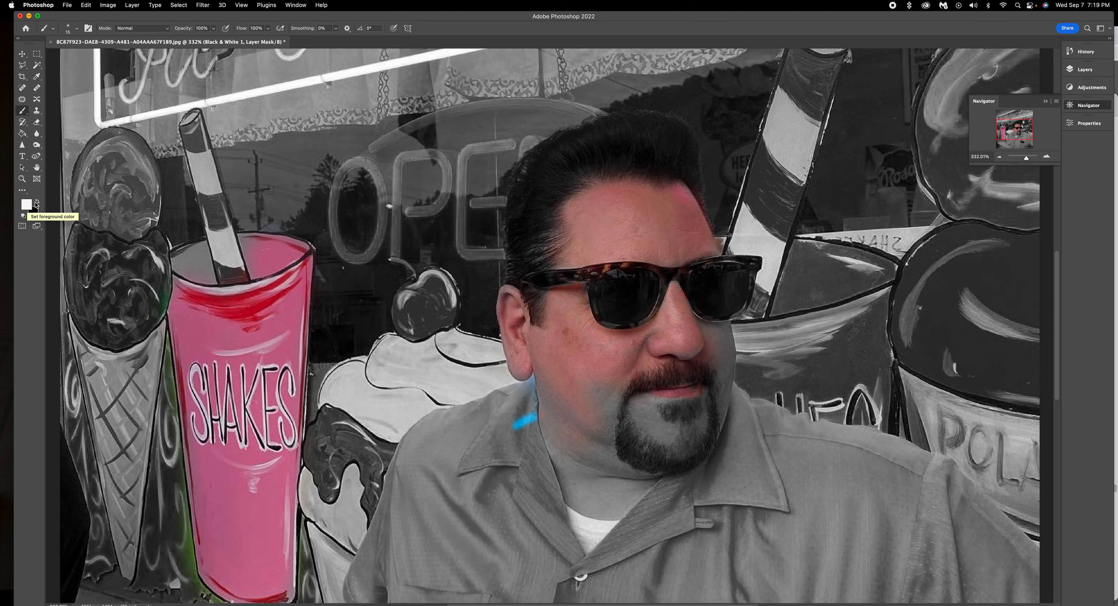
pyautogui.click(38, 201)
pyautogui.click(37, 201)
# Paint white on the mask with a larger brush over the face and collar to return them to grey, leaving the lips coloured
pyautogui.press(']')
pyautogui.press(']')
pyautogui.press(']')
pyautogui.press(']')
pyautogui.press(']')
pyautogui.press(']')
pyautogui.press(']')
pyautogui.press(']')
pyautogui.press(']')
pyautogui.press(']')
pyautogui.press(']')
pyautogui.press(']')
pyautogui.press(']')
pyautogui.press(']')
pyautogui.moveTo(678, 233)
pyautogui.mouseDown()
pyautogui.moveTo(574, 240)
pyautogui.moveTo(699, 215)
pyautogui.moveTo(616, 234)
pyautogui.moveTo(570, 289)
pyautogui.moveTo(529, 381)
pyautogui.moveTo(513, 276)
pyautogui.moveTo(475, 359)
pyautogui.moveTo(492, 436)
pyautogui.moveTo(493, 298)
pyautogui.moveTo(509, 434)
pyautogui.moveTo(501, 349)
pyautogui.mouseUp()
pyautogui.press('[')
pyautogui.press('[')
pyautogui.press('[')
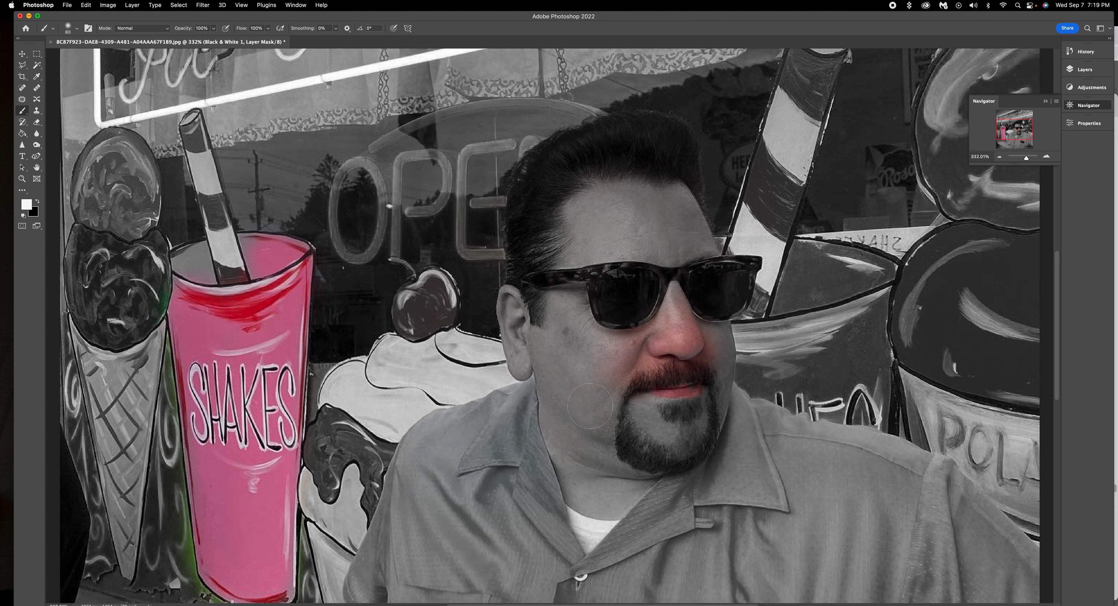
pyautogui.moveTo(603, 369)
pyautogui.mouseDown()
pyautogui.moveTo(634, 342)
pyautogui.moveTo(690, 356)
pyautogui.moveTo(712, 317)
pyautogui.moveTo(676, 298)
pyautogui.moveTo(642, 343)
pyautogui.moveTo(640, 373)
pyautogui.moveTo(685, 347)
pyautogui.moveTo(723, 357)
pyautogui.moveTo(737, 386)
pyautogui.moveTo(725, 412)
pyautogui.moveTo(637, 422)
pyautogui.moveTo(689, 439)
pyautogui.mouseUp()
# Switch the foreground back to black and paint over the cup's inner rim and the shirt's collar and shoulder nearest the cup
pyautogui.click(37, 202)
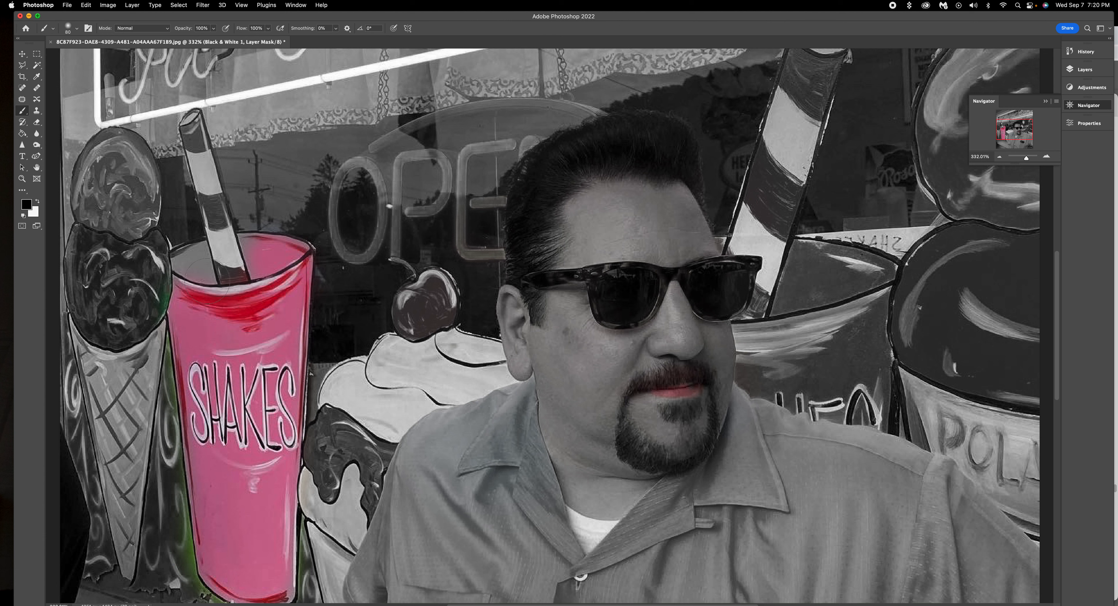
pyautogui.press('[')
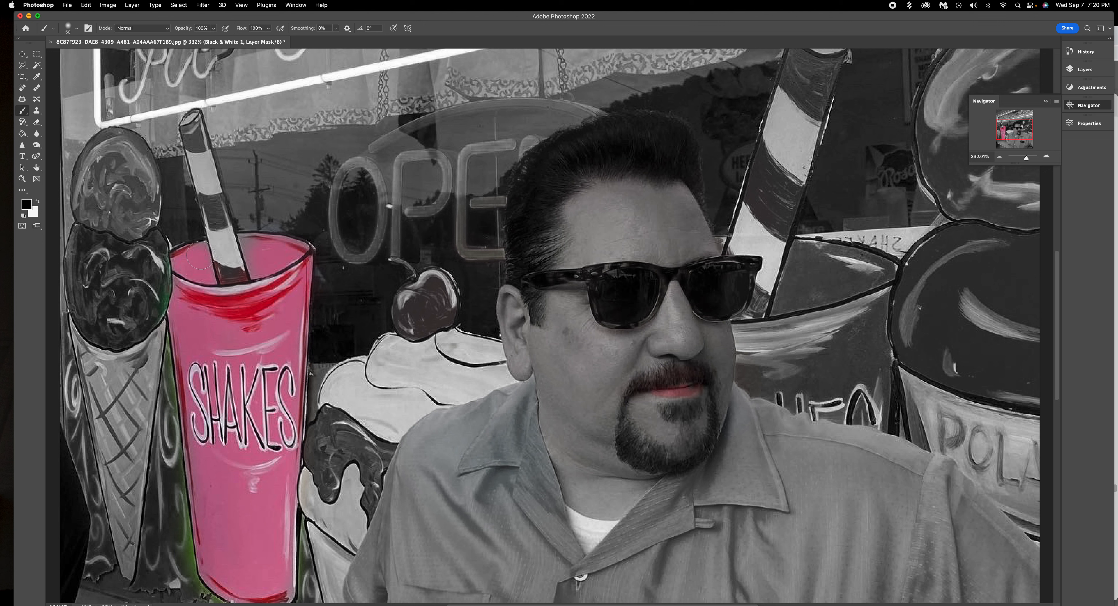
pyautogui.moveTo(490, 475)
pyautogui.mouseDown()
pyautogui.moveTo(490, 452)
pyautogui.moveTo(470, 451)
pyautogui.moveTo(481, 434)
pyautogui.moveTo(430, 430)
pyautogui.moveTo(411, 480)
pyautogui.moveTo(412, 538)
pyautogui.moveTo(443, 530)
pyautogui.moveTo(494, 546)
pyautogui.moveTo(477, 526)
pyautogui.moveTo(457, 542)
pyautogui.moveTo(452, 482)
pyautogui.moveTo(446, 523)
pyautogui.moveTo(452, 530)
pyautogui.moveTo(486, 486)
pyautogui.moveTo(530, 571)
pyautogui.moveTo(486, 523)
pyautogui.moveTo(477, 470)
pyautogui.mouseUp()
pyautogui.press(']')
pyautogui.press(']')
pyautogui.press(']')
pyautogui.press(']')
pyautogui.press(']')
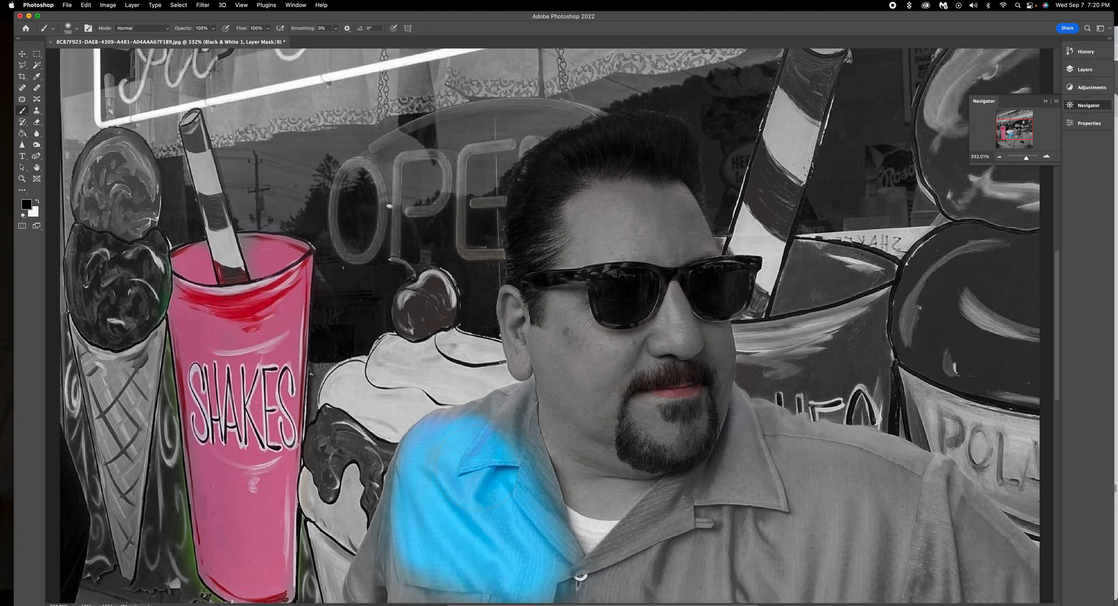
pyautogui.moveTo(509, 421)
pyautogui.mouseDown()
pyautogui.moveTo(492, 410)
pyautogui.moveTo(463, 442)
pyautogui.moveTo(438, 430)
pyautogui.moveTo(367, 590)
pyautogui.moveTo(510, 588)
pyautogui.moveTo(534, 547)
pyautogui.moveTo(543, 486)
pyautogui.moveTo(506, 415)
pyautogui.moveTo(516, 403)
pyautogui.mouseUp()
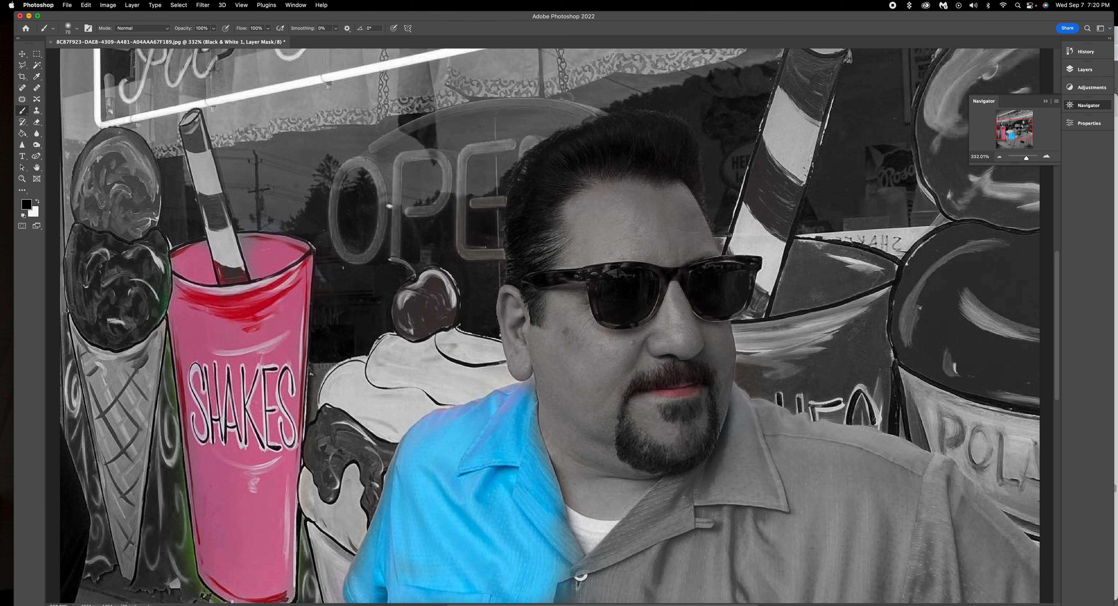
# Paint black with a larger brush over the shirt front and the opposite collar to reveal their blue
pyautogui.moveTo(669, 530)
pyautogui.mouseDown()
pyautogui.moveTo(590, 587)
pyautogui.moveTo(735, 501)
pyautogui.moveTo(642, 528)
pyautogui.moveTo(699, 496)
pyautogui.moveTo(743, 511)
pyautogui.moveTo(743, 535)
pyautogui.mouseUp()
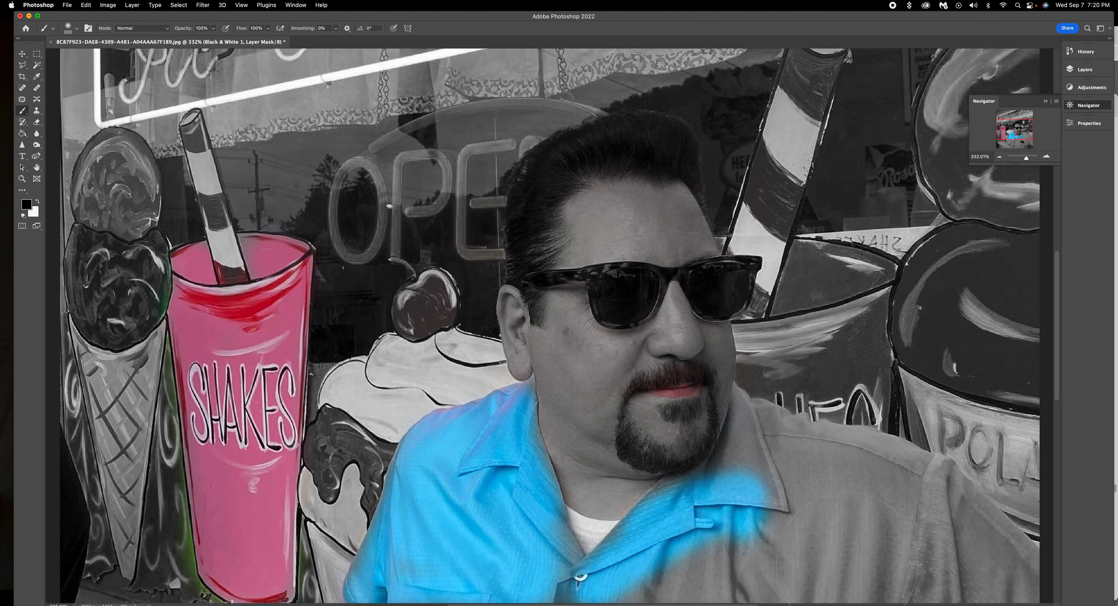
pyautogui.press(']')
pyautogui.click(846, 571)
pyautogui.click(772, 589)
pyautogui.click(732, 600)
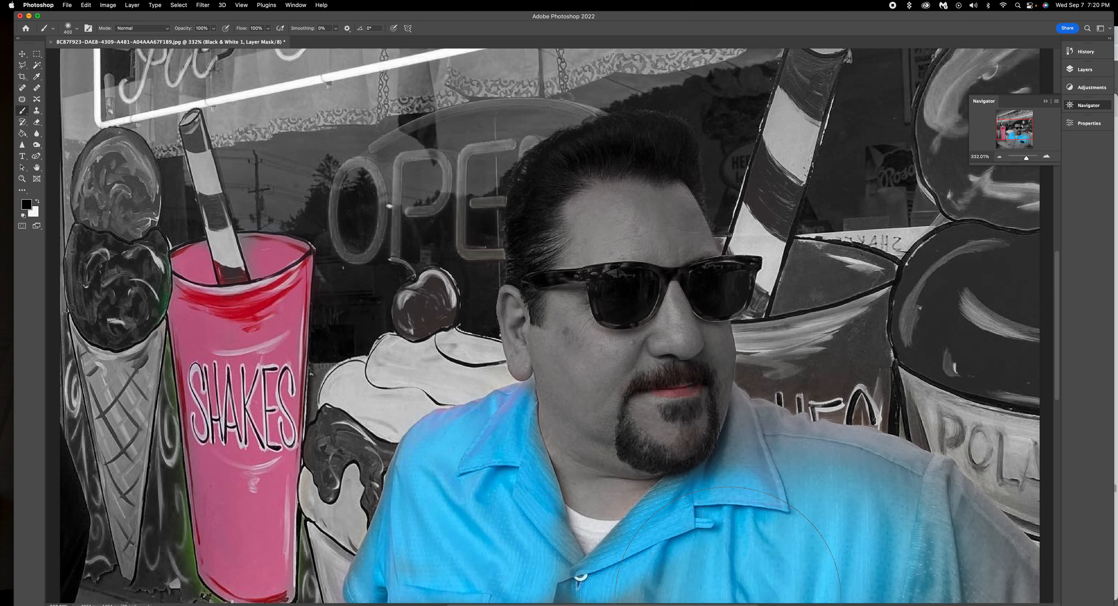
# Paint black with a smaller brush along the far collar, shoulder edge and upper sleeve to reveal the blue
pyautogui.press('[')
pyautogui.press('[')
pyautogui.press('[')
pyautogui.press('[')
pyautogui.press('[')
pyautogui.press('[')
pyautogui.moveTo(890, 477)
pyautogui.mouseDown()
pyautogui.moveTo(774, 447)
pyautogui.moveTo(758, 431)
pyautogui.moveTo(763, 499)
pyautogui.mouseUp()
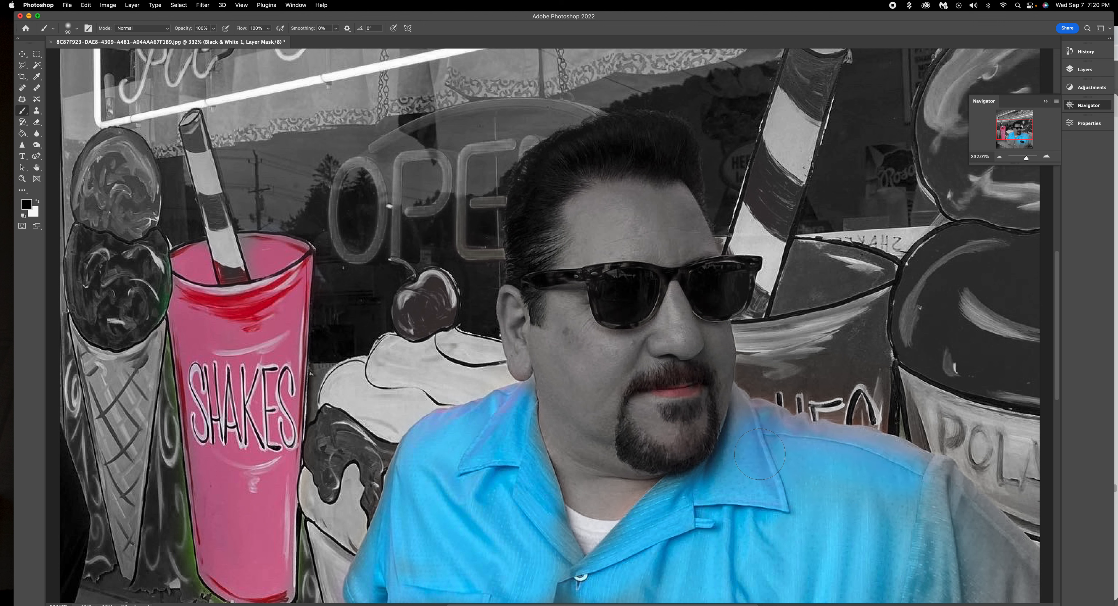
pyautogui.moveTo(744, 421)
pyautogui.mouseDown()
pyautogui.moveTo(729, 394)
pyautogui.moveTo(755, 417)
pyautogui.moveTo(742, 403)
pyautogui.mouseUp()
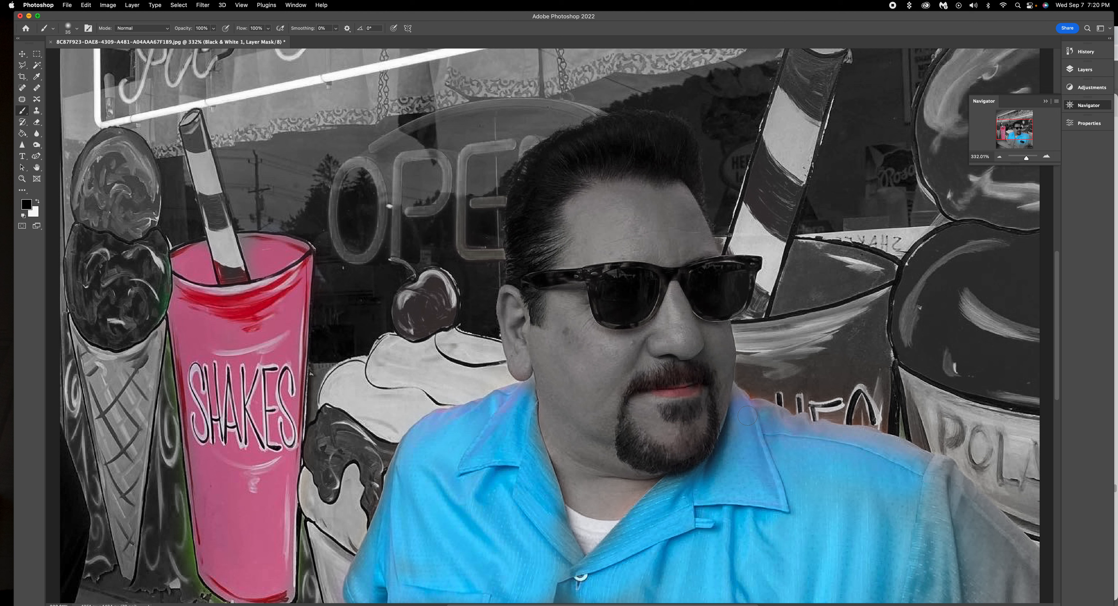
pyautogui.moveTo(750, 418)
pyautogui.mouseDown()
pyautogui.moveTo(769, 434)
pyautogui.moveTo(759, 409)
pyautogui.moveTo(925, 478)
pyautogui.moveTo(911, 604)
pyautogui.moveTo(938, 573)
pyautogui.moveTo(996, 592)
pyautogui.moveTo(957, 598)
pyautogui.moveTo(1018, 592)
pyautogui.mouseUp()
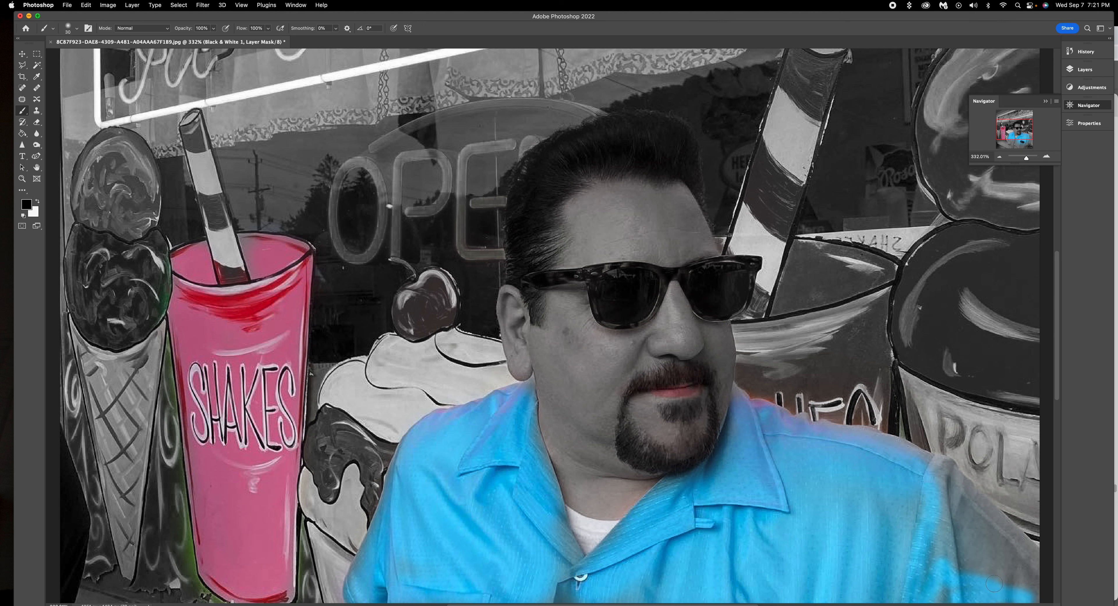
# Enlarge the brush and paint black over the remaining grey shirt body and sleeve
pyautogui.press('super+0')
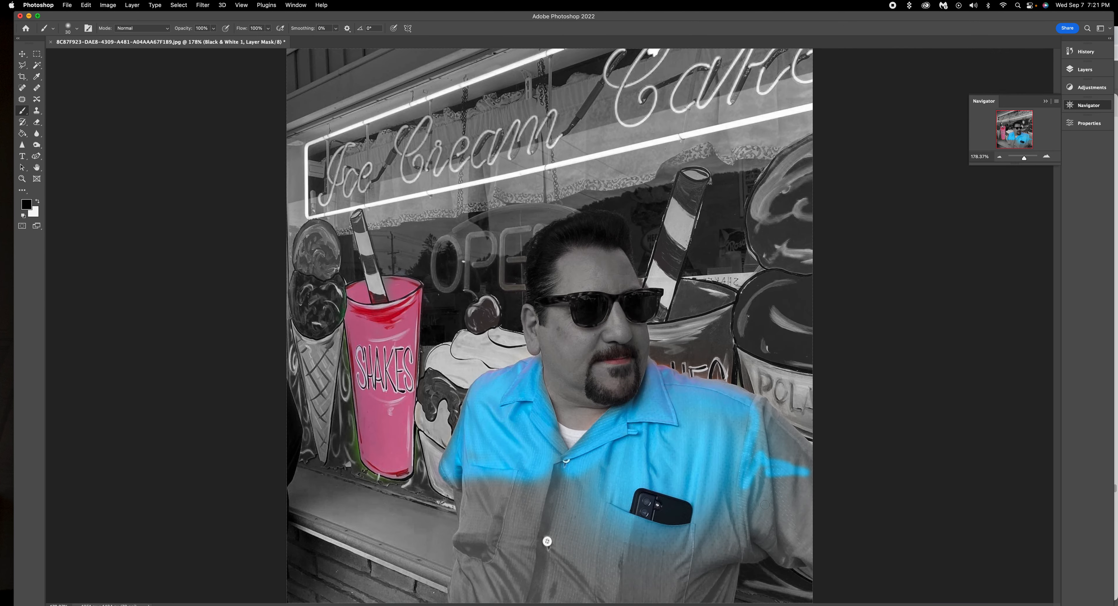
pyautogui.press(']')
pyautogui.press(']')
pyautogui.press(']')
pyautogui.press(']')
pyautogui.press(']')
pyautogui.press(']')
pyautogui.press(']')
pyautogui.moveTo(803, 521)
pyautogui.mouseDown()
pyautogui.moveTo(752, 505)
pyautogui.moveTo(756, 520)
pyautogui.moveTo(739, 514)
pyautogui.moveTo(709, 536)
pyautogui.moveTo(695, 574)
pyautogui.moveTo(603, 549)
pyautogui.moveTo(585, 504)
pyautogui.moveTo(576, 525)
pyautogui.moveTo(566, 488)
pyautogui.moveTo(545, 581)
pyautogui.moveTo(571, 591)
pyautogui.moveTo(512, 565)
pyautogui.moveTo(524, 530)
pyautogui.moveTo(518, 492)
pyautogui.moveTo(495, 511)
pyautogui.moveTo(494, 484)
pyautogui.moveTo(469, 588)
pyautogui.moveTo(713, 580)
pyautogui.moveTo(712, 594)
pyautogui.moveTo(717, 546)
pyautogui.moveTo(742, 526)
pyautogui.moveTo(766, 536)
pyautogui.moveTo(757, 541)
pyautogui.moveTo(781, 531)
pyautogui.moveTo(816, 562)
pyautogui.moveTo(834, 514)
pyautogui.moveTo(772, 485)
pyautogui.moveTo(804, 478)
pyautogui.moveTo(752, 428)
pyautogui.mouseUp()
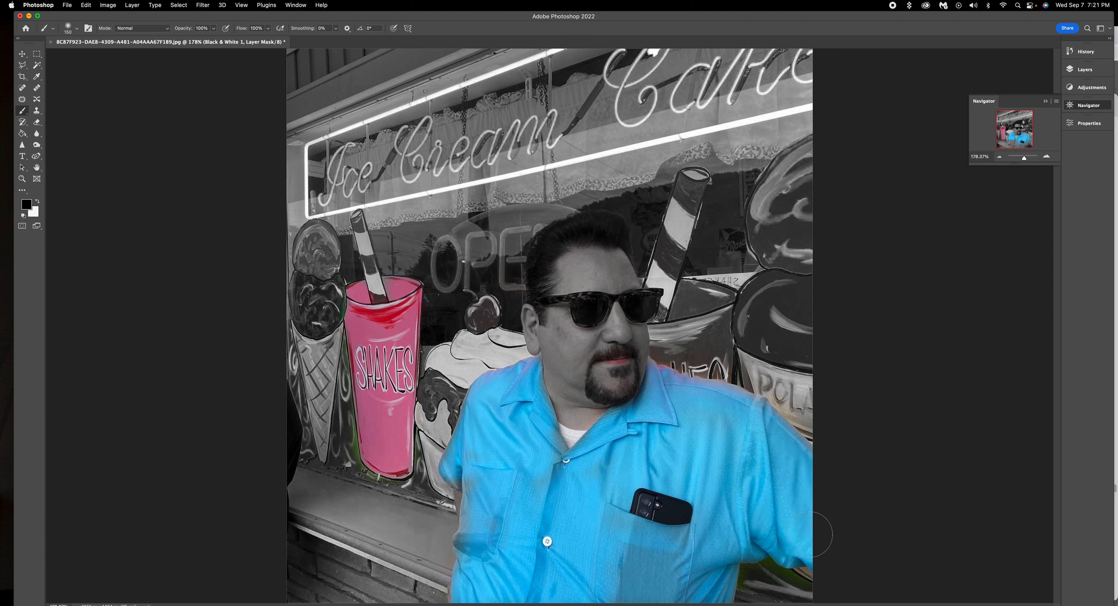
# Touch up the shirt collar in black and paint white along the far shoulder edge to remove colour spill
pyautogui.moveTo(670, 398)
pyautogui.mouseDown()
pyautogui.moveTo(660, 392)
pyautogui.moveTo(701, 412)
pyautogui.moveTo(689, 400)
pyautogui.mouseUp()
pyautogui.click(37, 202)
pyautogui.moveTo(724, 373)
pyautogui.mouseDown()
pyautogui.moveTo(696, 368)
pyautogui.moveTo(737, 374)
pyautogui.moveTo(660, 358)
pyautogui.moveTo(762, 393)
pyautogui.moveTo(818, 444)
pyautogui.mouseUp()
# Paint a black spot on the Ice Cream sign, then cover it with white and touch up the shoulder edge in white
pyautogui.click(38, 202)
pyautogui.moveTo(422, 121); pyautogui.dragTo(415, 127)
pyautogui.click(37, 201)
pyautogui.press(']')
pyautogui.press(']')
pyautogui.press(']')
pyautogui.press(']')
pyautogui.moveTo(423, 119); pyautogui.dragTo(429, 140)
pyautogui.moveTo(705, 362)
pyautogui.mouseDown()
pyautogui.moveTo(667, 354)
pyautogui.moveTo(738, 364)
pyautogui.moveTo(706, 361)
pyautogui.mouseUp()
# Start saving the image on the computer as Selective Color in TIFF format
pyautogui.click(67, 6)
pyautogui.click(76, 101)
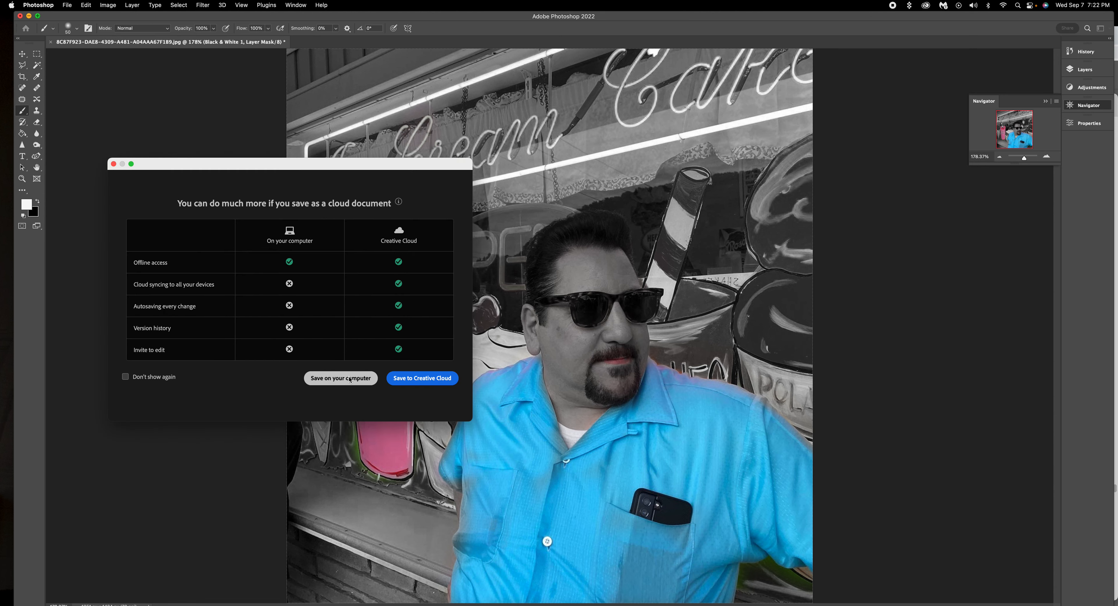
pyautogui.click(340, 379)
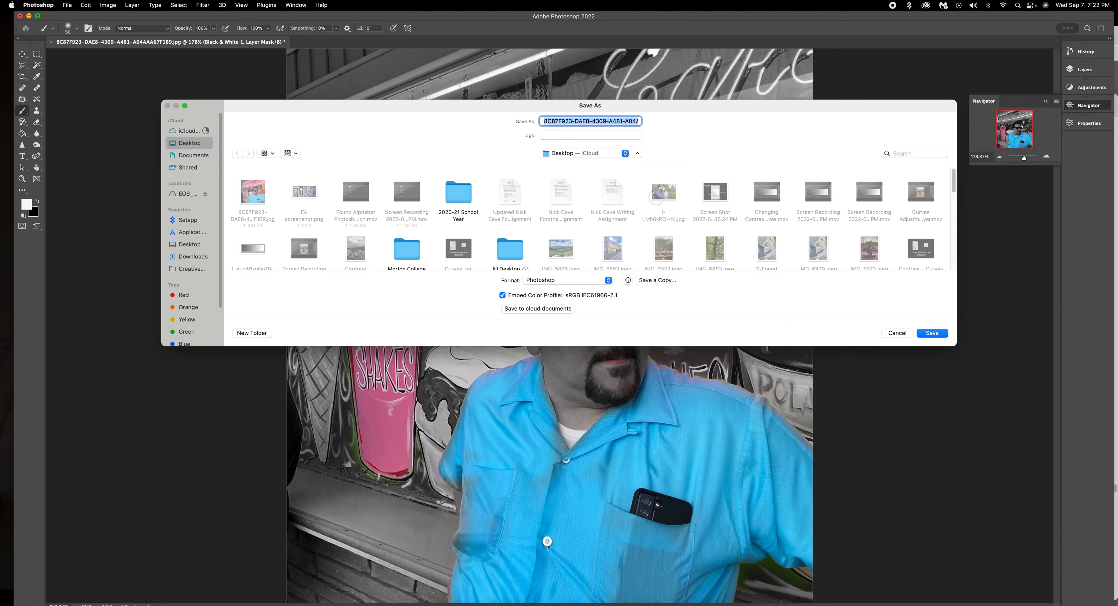
pyautogui.write('Selec')
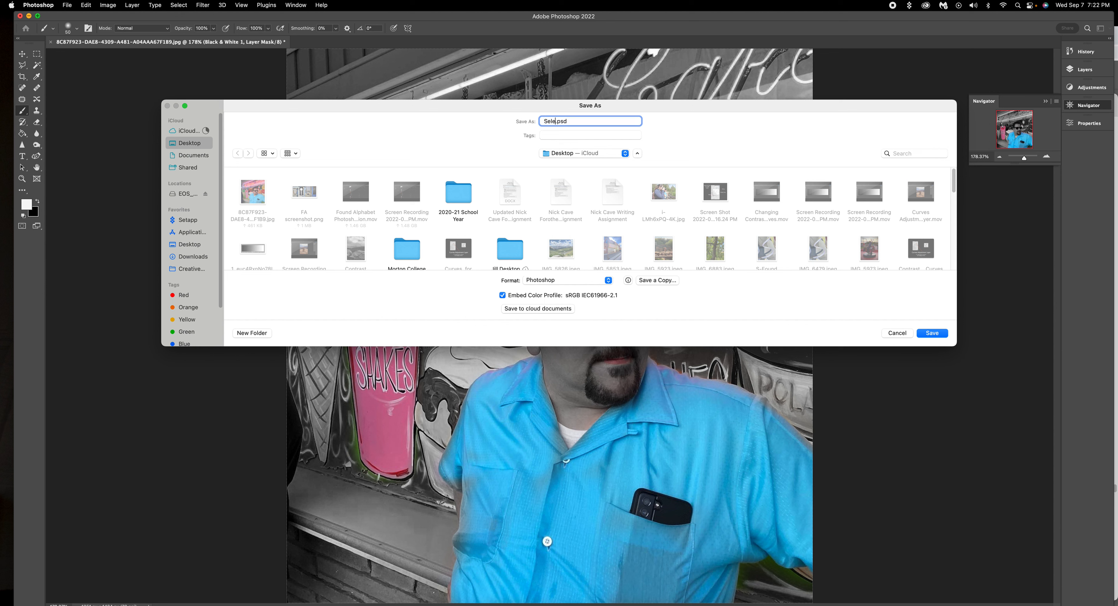
pyautogui.write('tive Color')
pyautogui.click(608, 280)
pyautogui.click(588, 310)
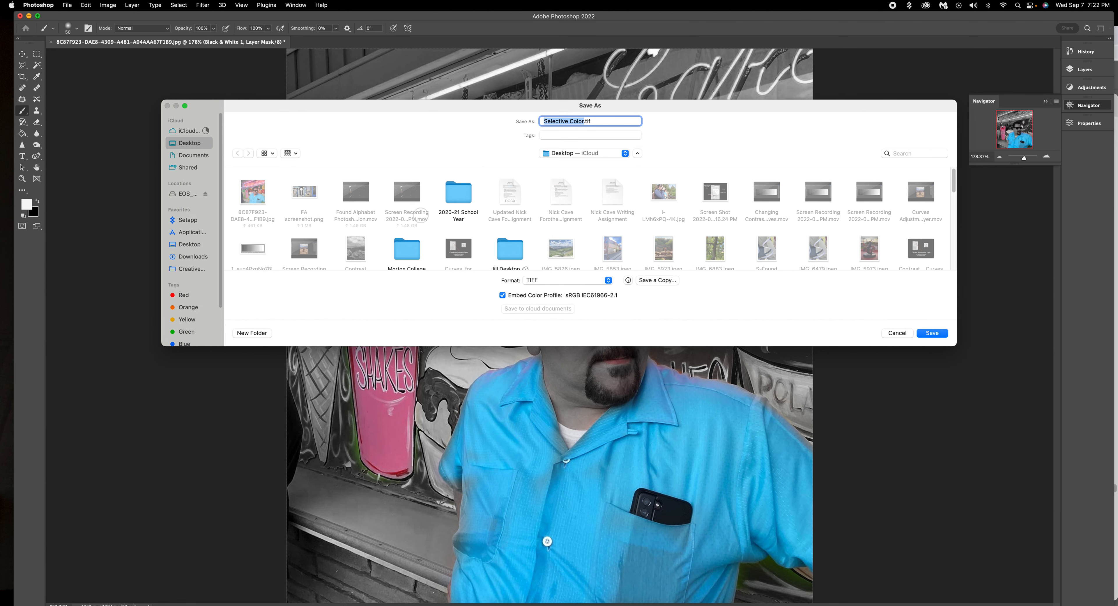
# Create a Selective Color folder on the Desktop and save the TIFF there with no image compression and RLE layer compression
pyautogui.click(248, 332)
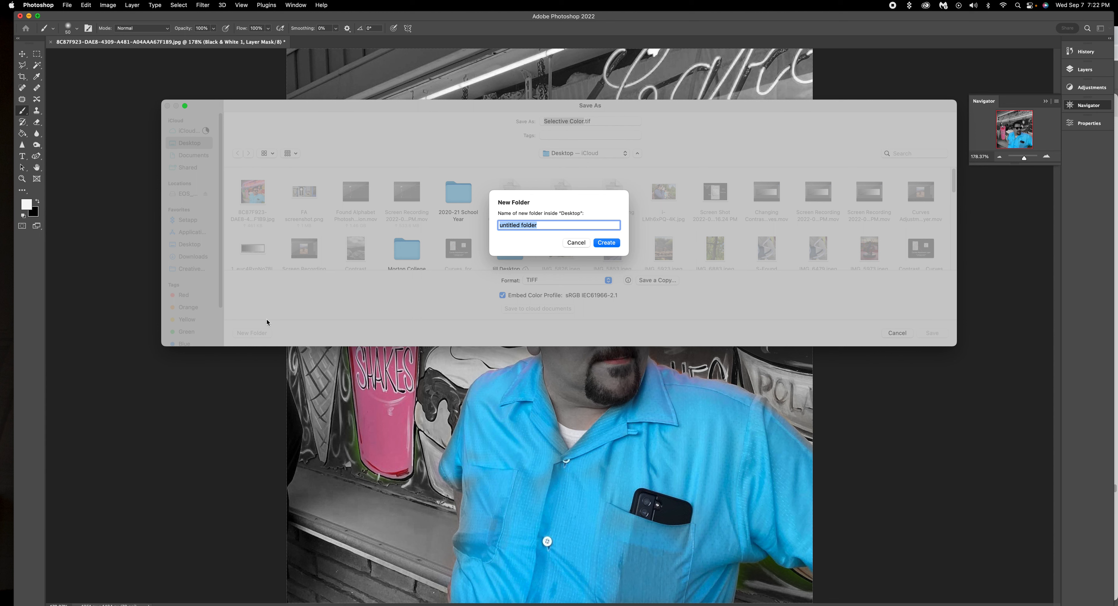
pyautogui.write('Selective Color')
pyautogui.click(606, 242)
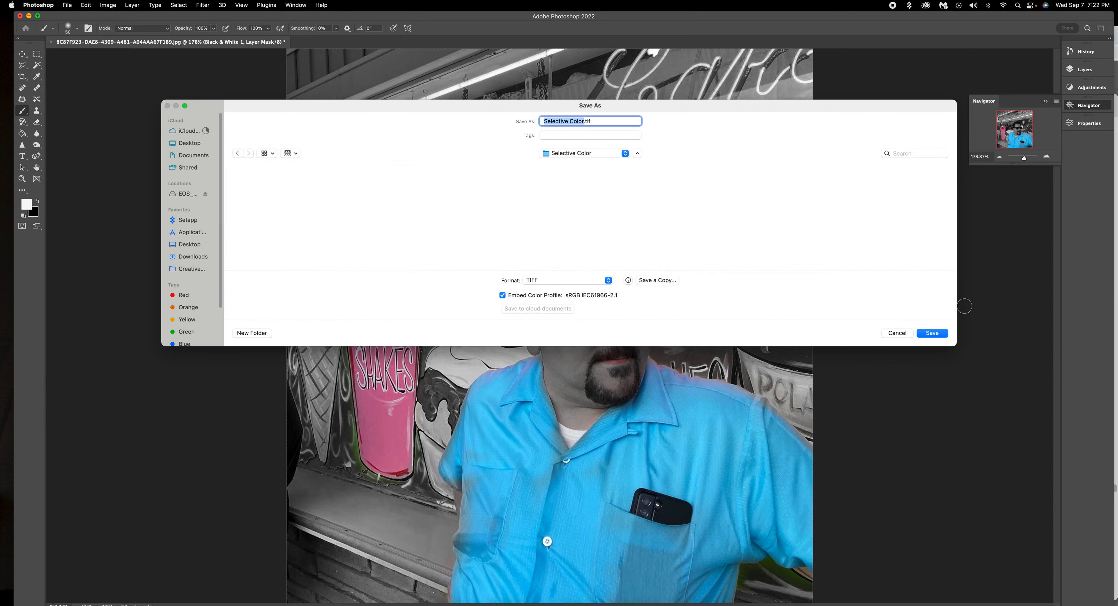
pyautogui.click(937, 334)
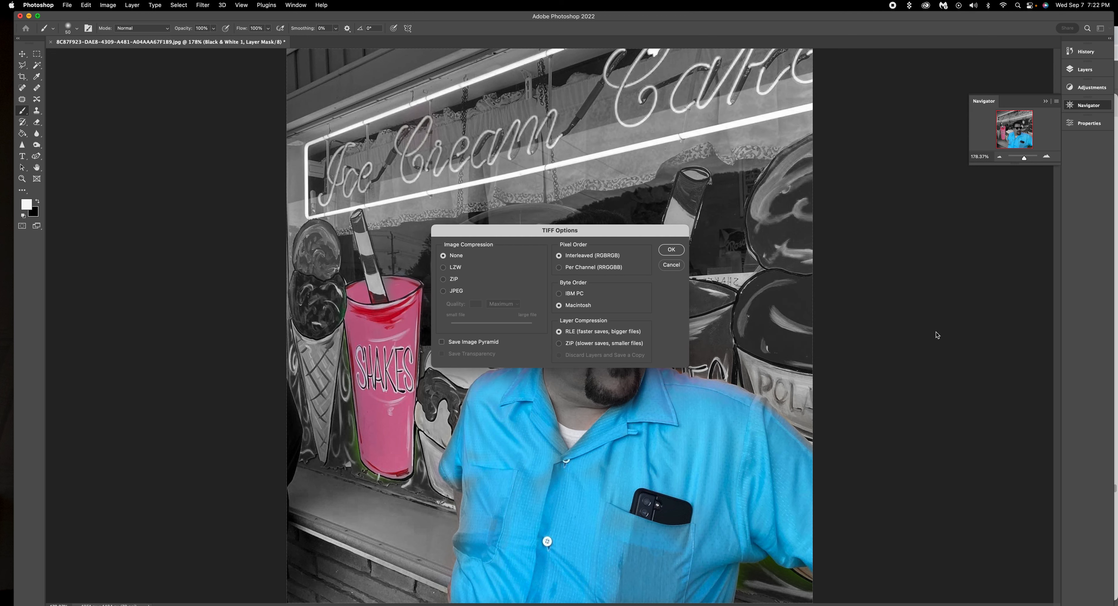
pyautogui.click(676, 251)
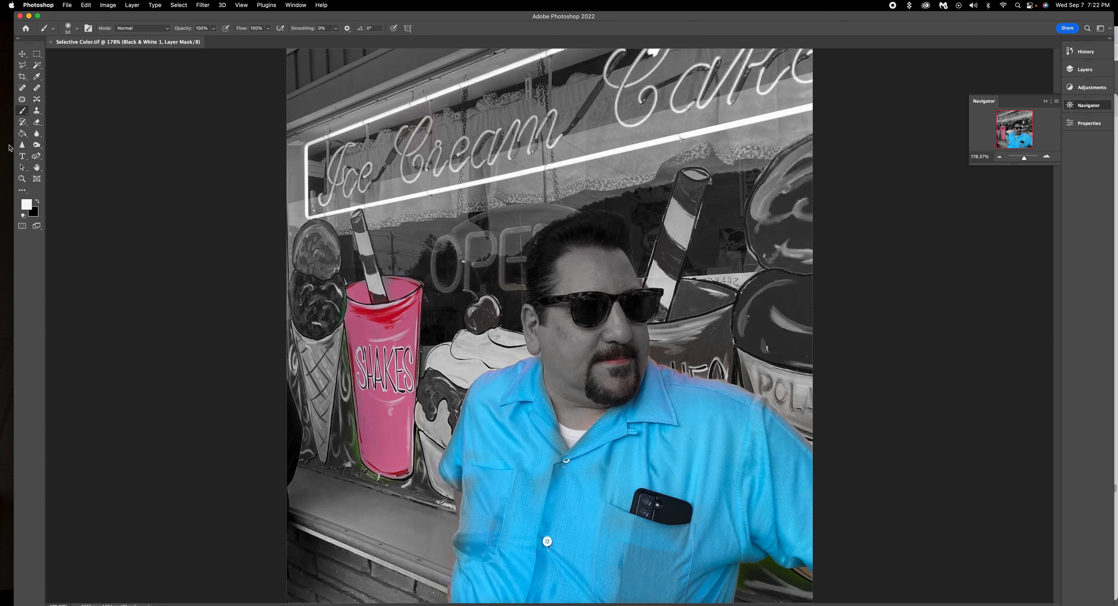
# Start saving a copy of the image on the computer in the Selective Color folder
pyautogui.click(68, 7)
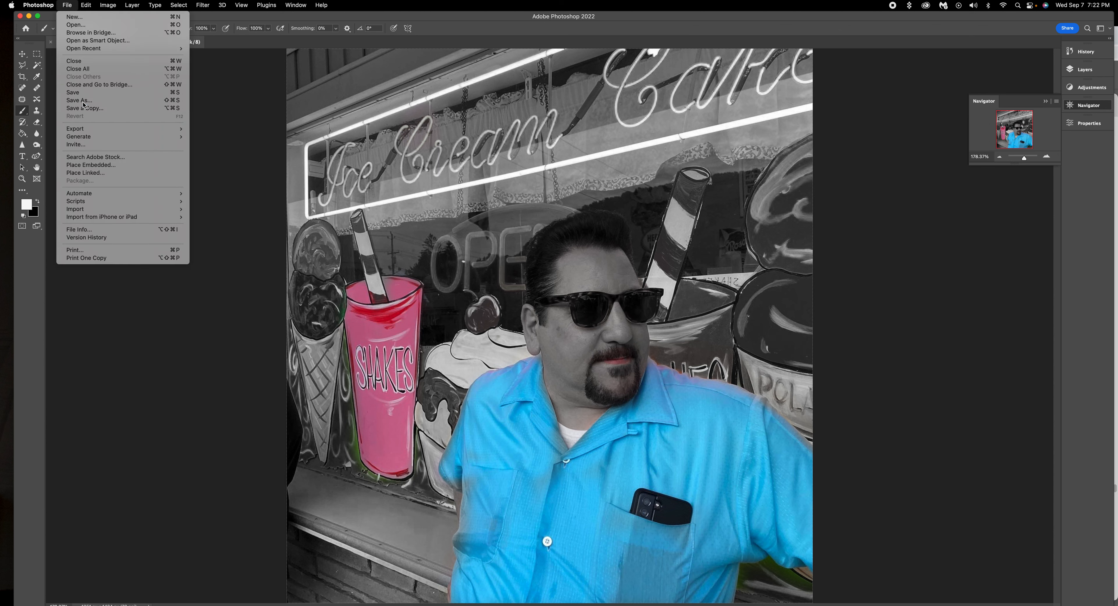
pyautogui.click(84, 105)
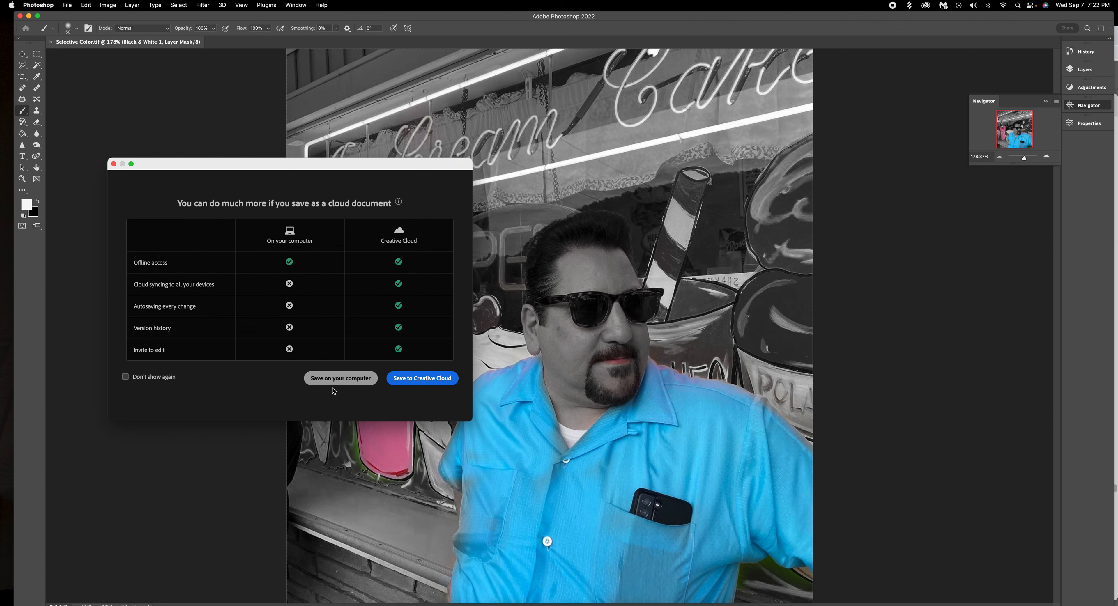
pyautogui.click(341, 378)
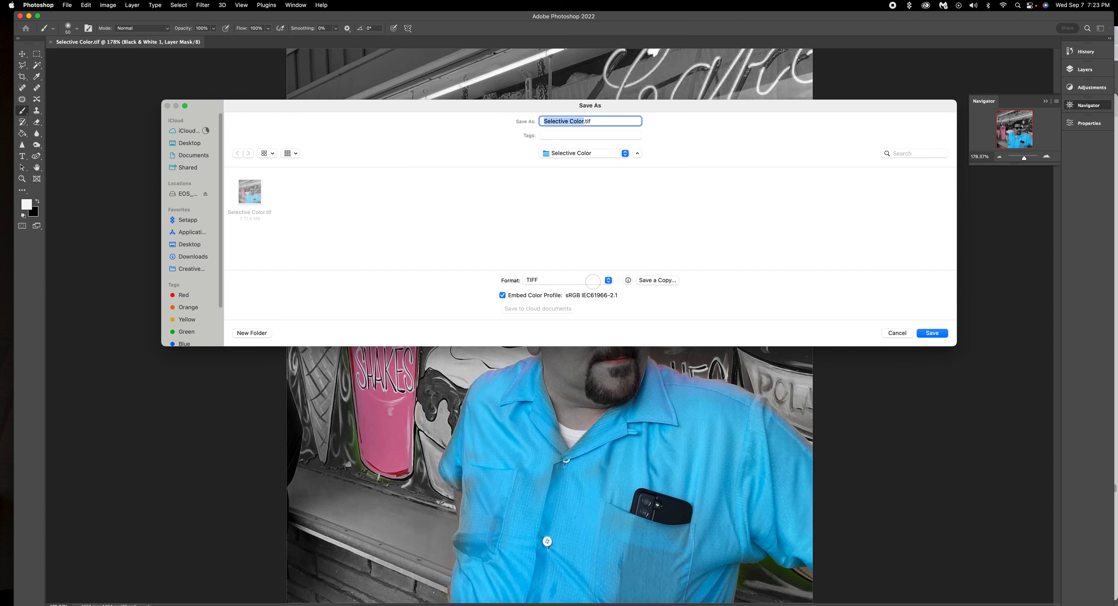
pyautogui.click(607, 280)
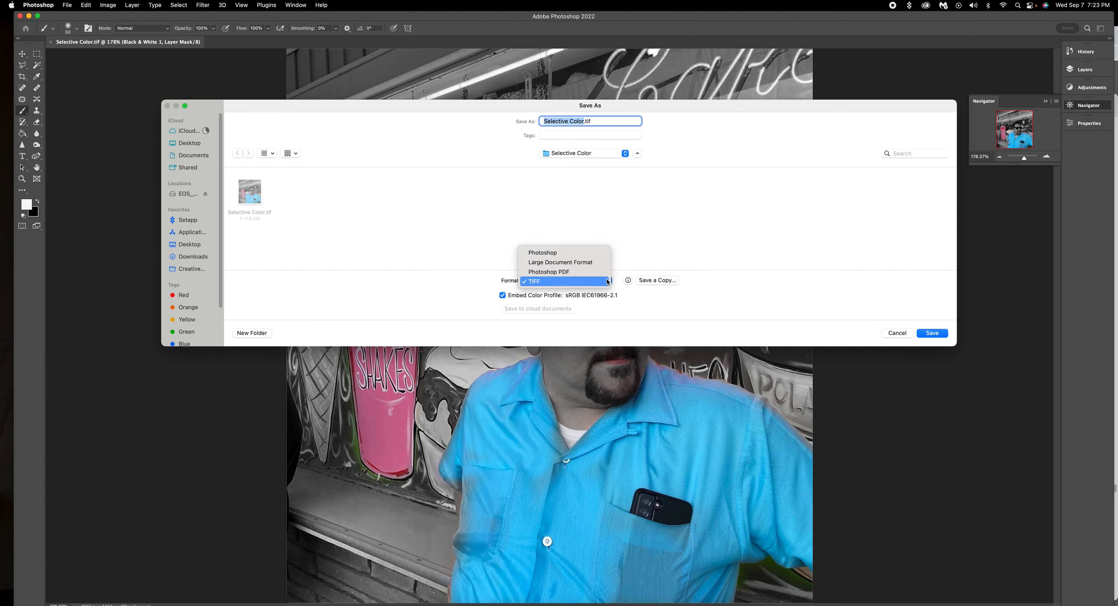
pyautogui.click(674, 244)
pyautogui.click(657, 280)
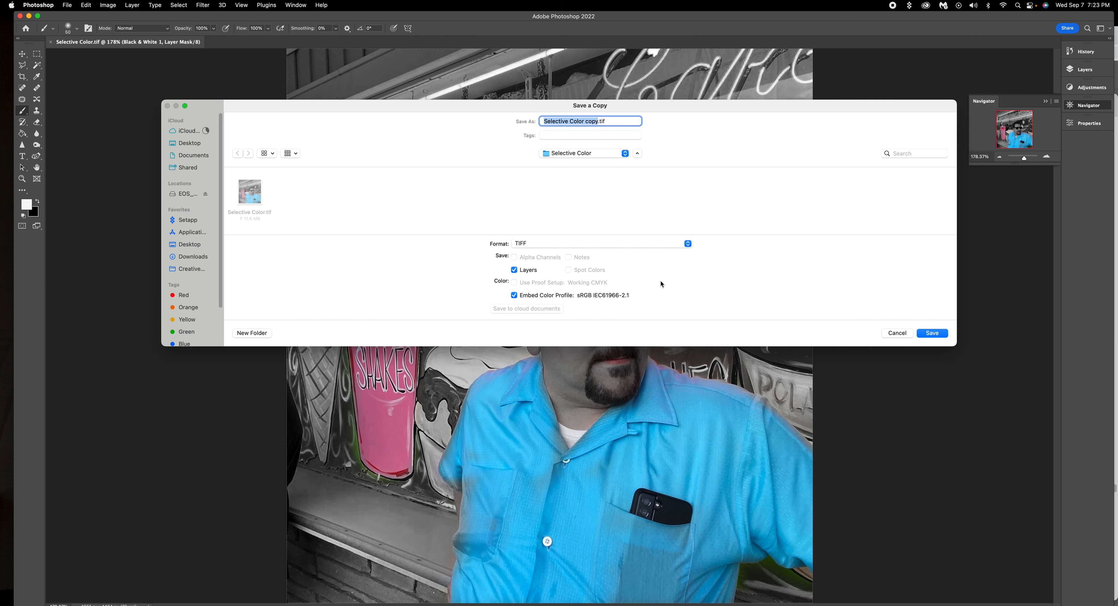
# Save the copy as Selective Color copy.jpg in JPEG format, with Maximum quality 12 and the Progressive option with 3 scans
pyautogui.click(688, 243)
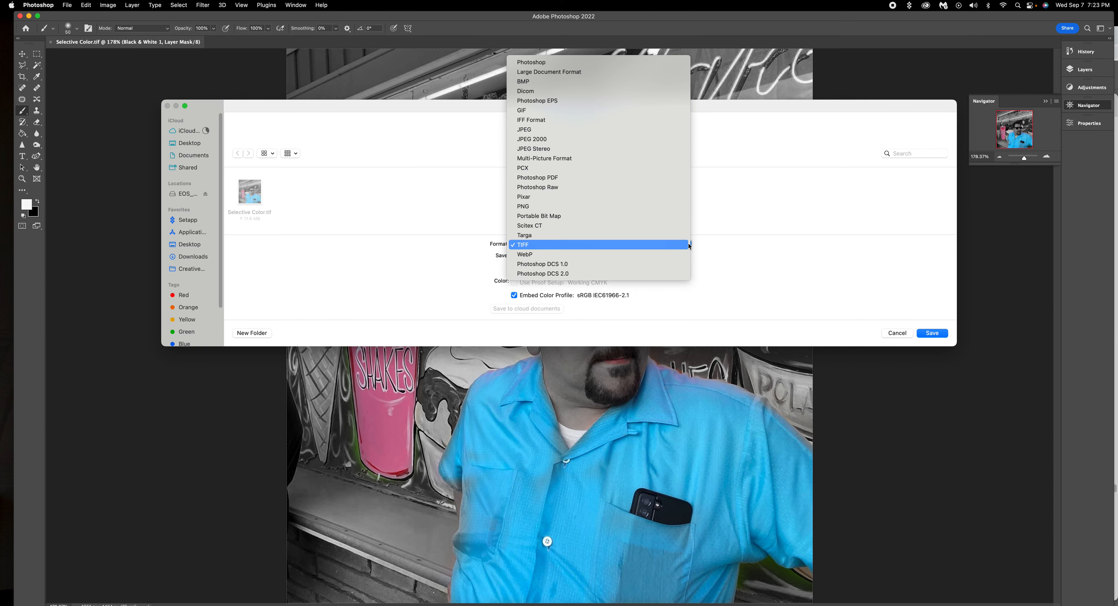
pyautogui.click(662, 131)
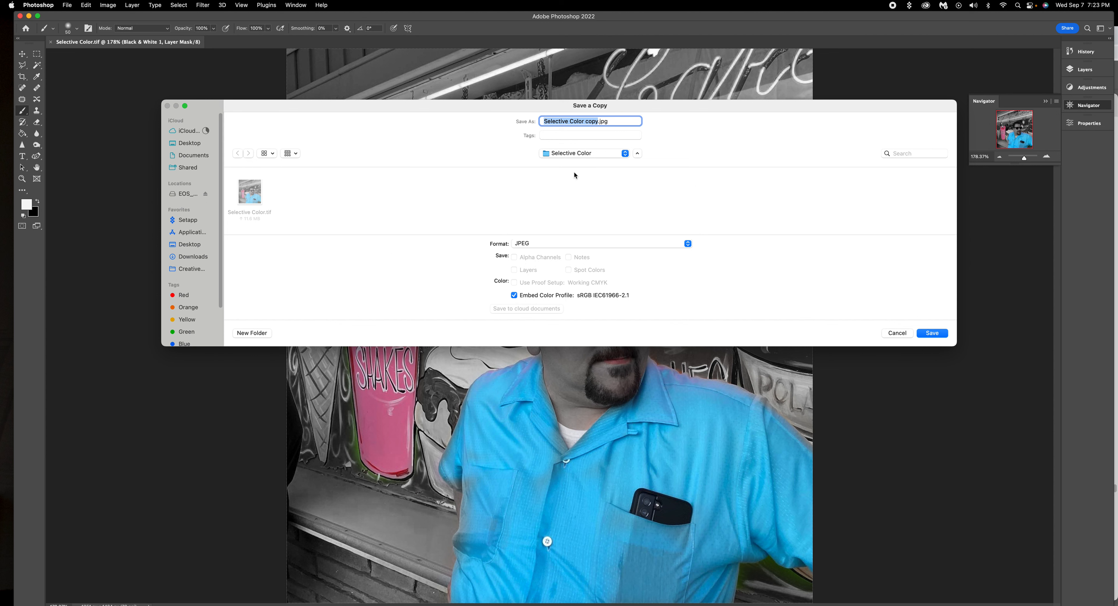
pyautogui.click(936, 334)
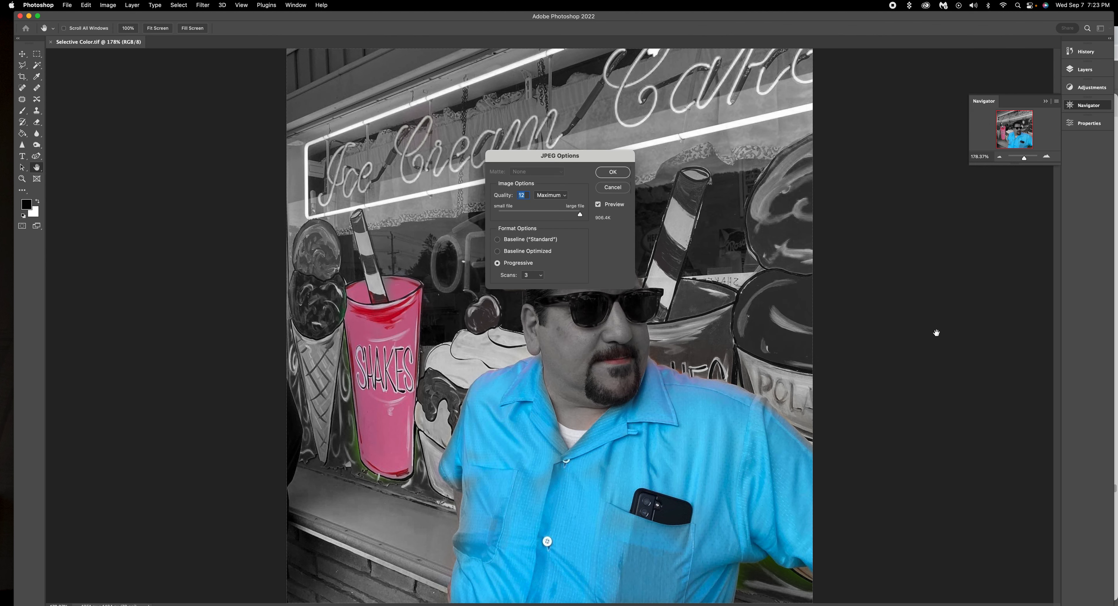
pyautogui.click(616, 172)
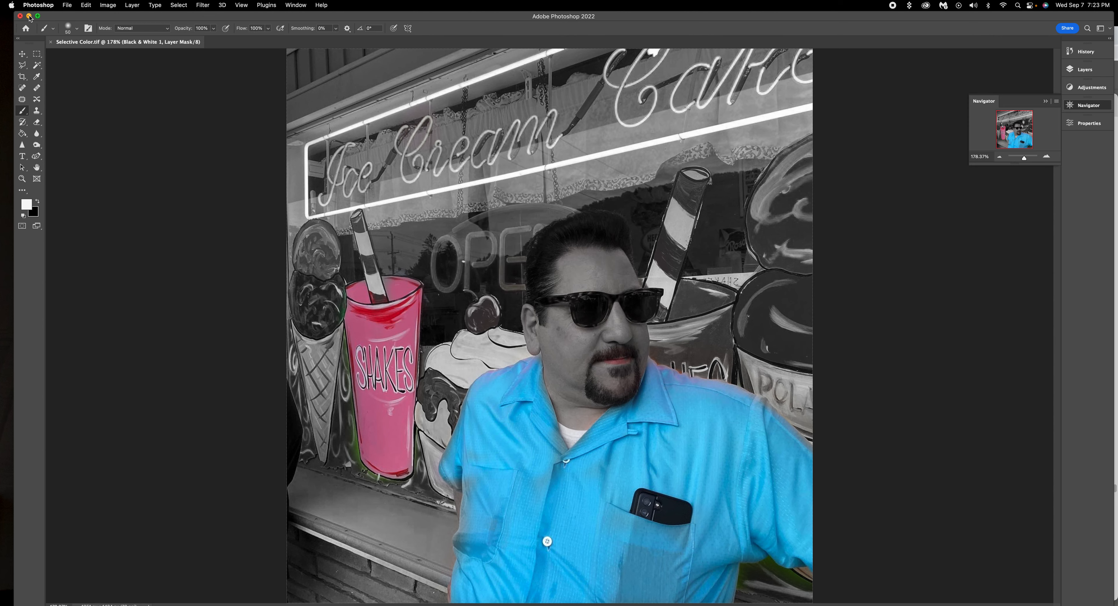
# Minimize the Photoshop window, close Photos, and switch to the General channel of the 5th Period class in Microsoft Teams
pyautogui.click(30, 16)
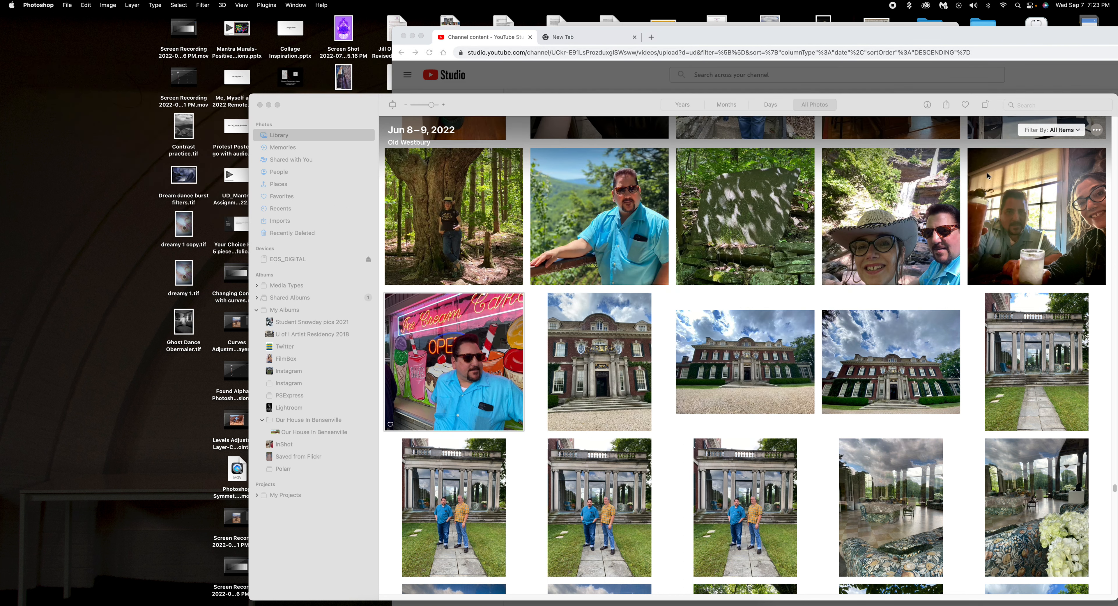
pyautogui.click(260, 104)
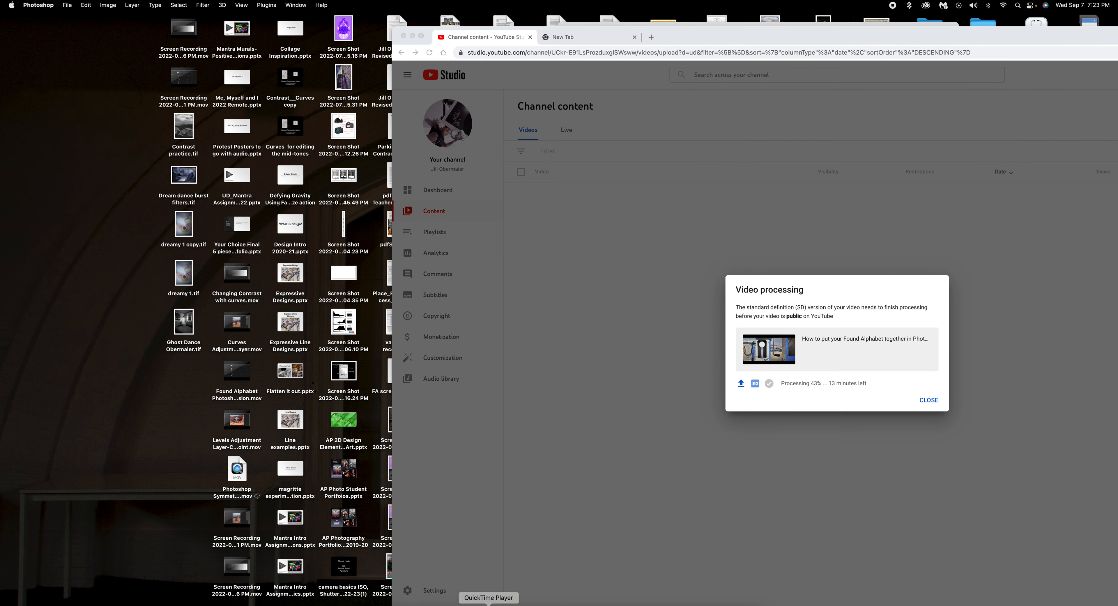
pyautogui.click(465, 604)
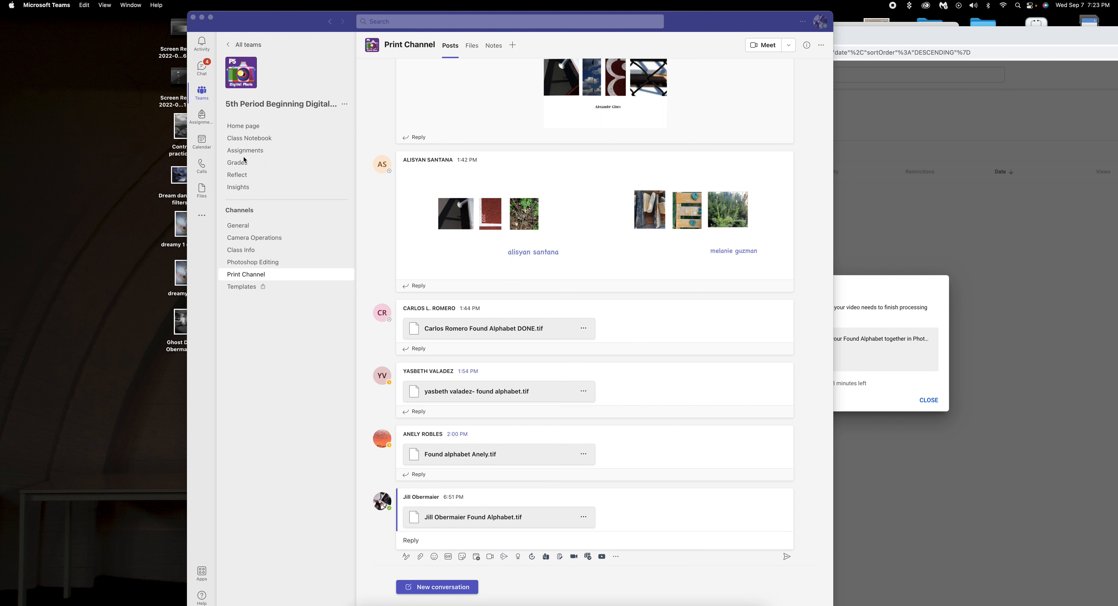
pyautogui.click(246, 223)
pyautogui.click(240, 226)
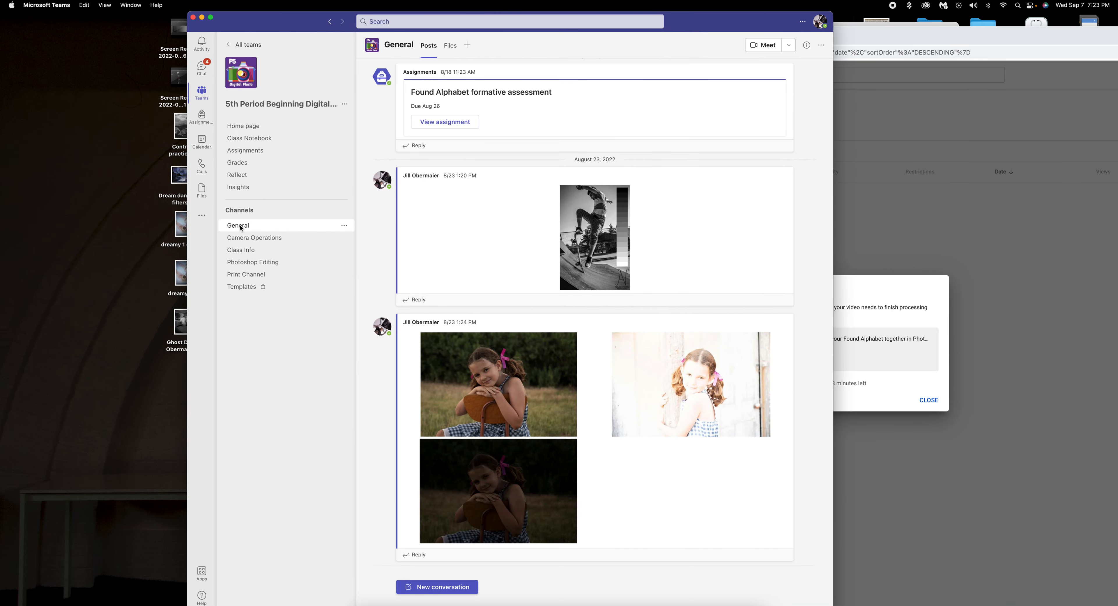
# Start a new conversation with the text "Selective Color" and begin attaching a file from the computer
pyautogui.click(433, 587)
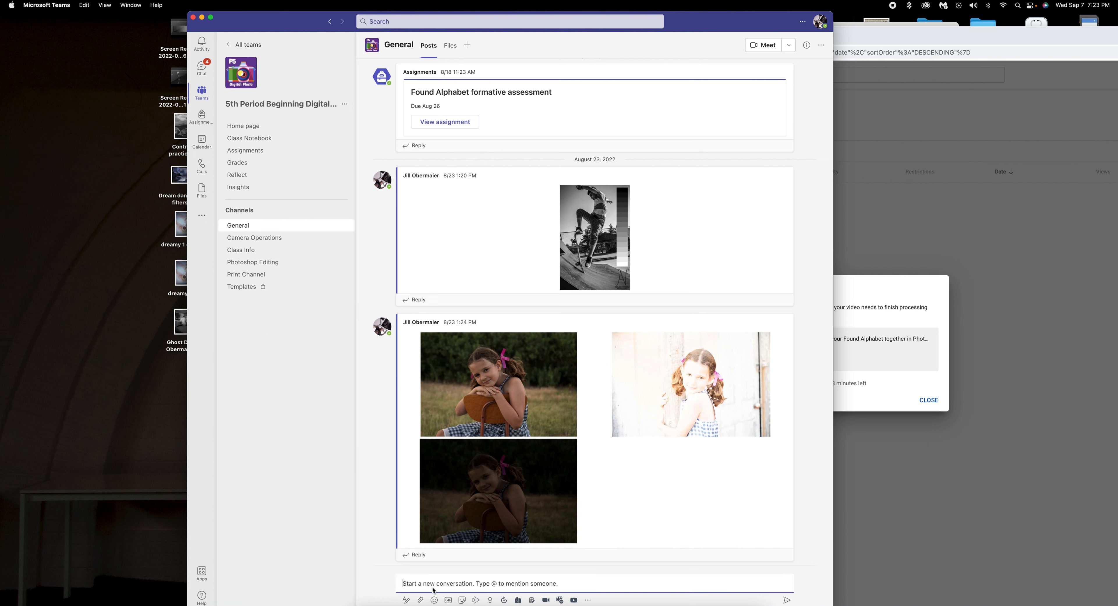
pyautogui.write('Selective Color')
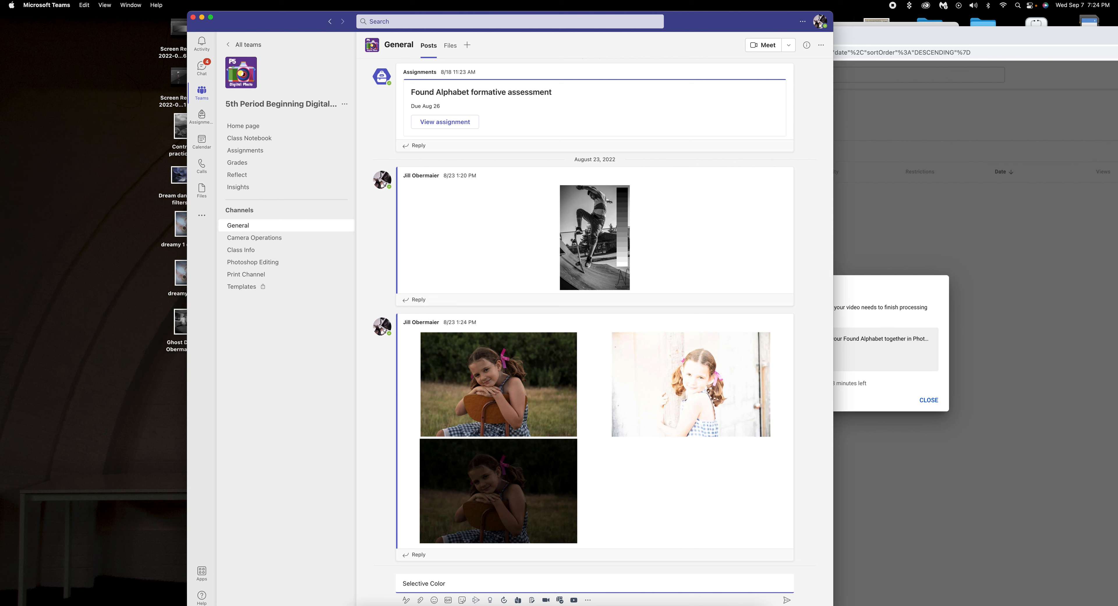
pyautogui.click(420, 600)
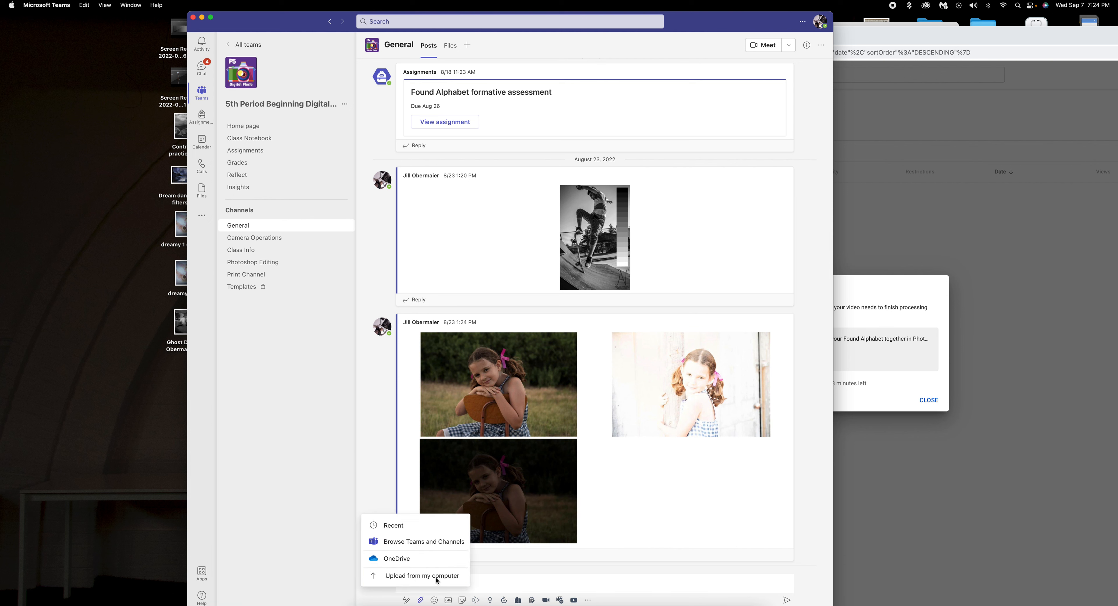
pyautogui.click(435, 576)
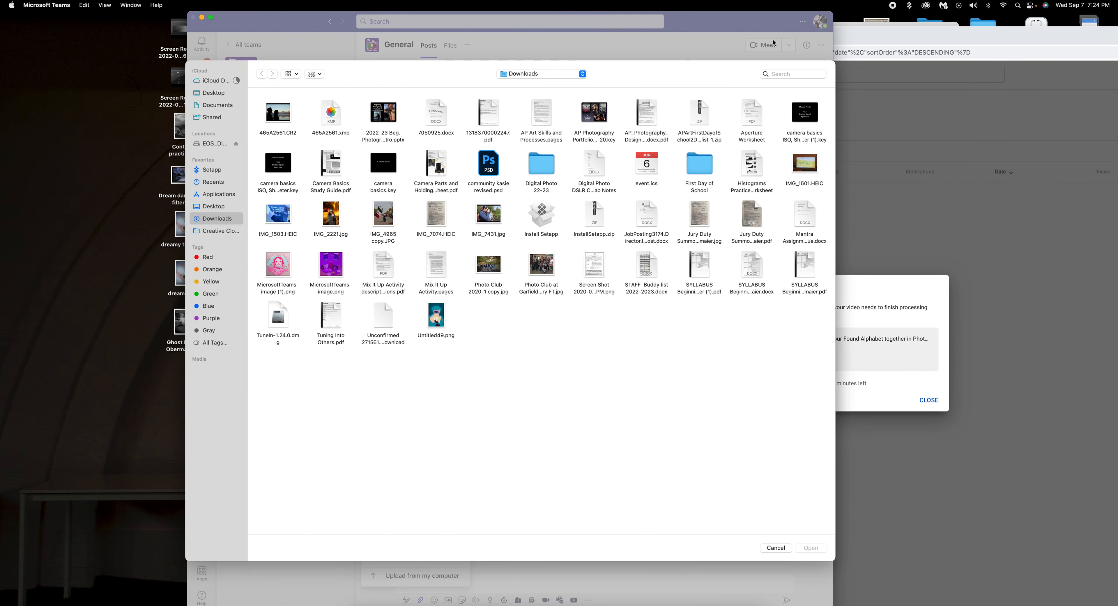
# Search the whole Mac for "selective color"
pyautogui.click(776, 75)
pyautogui.write('selecti')
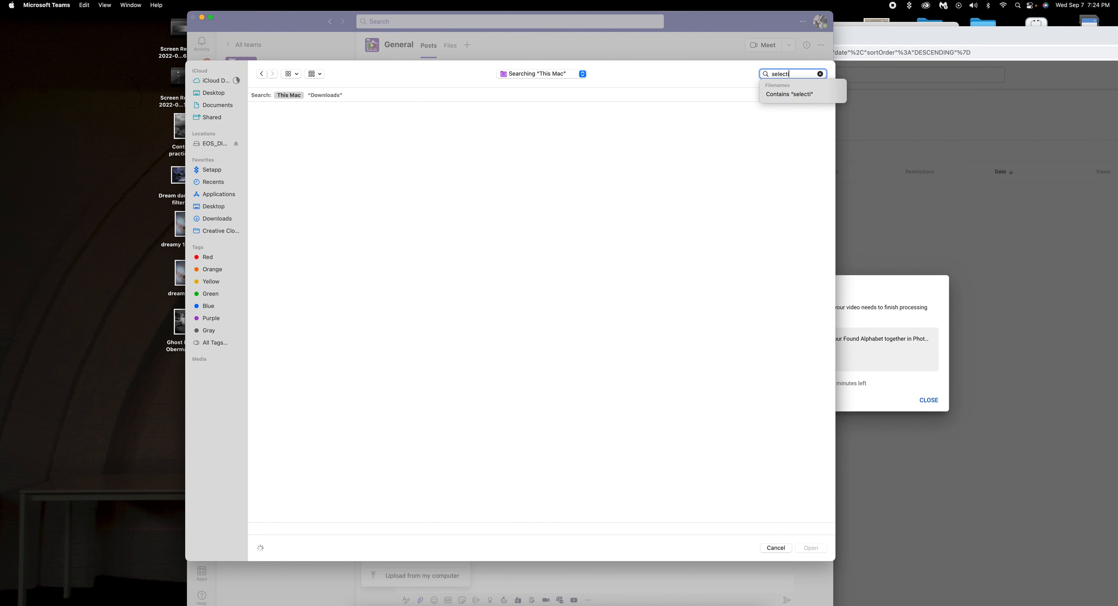
pyautogui.write('ve')
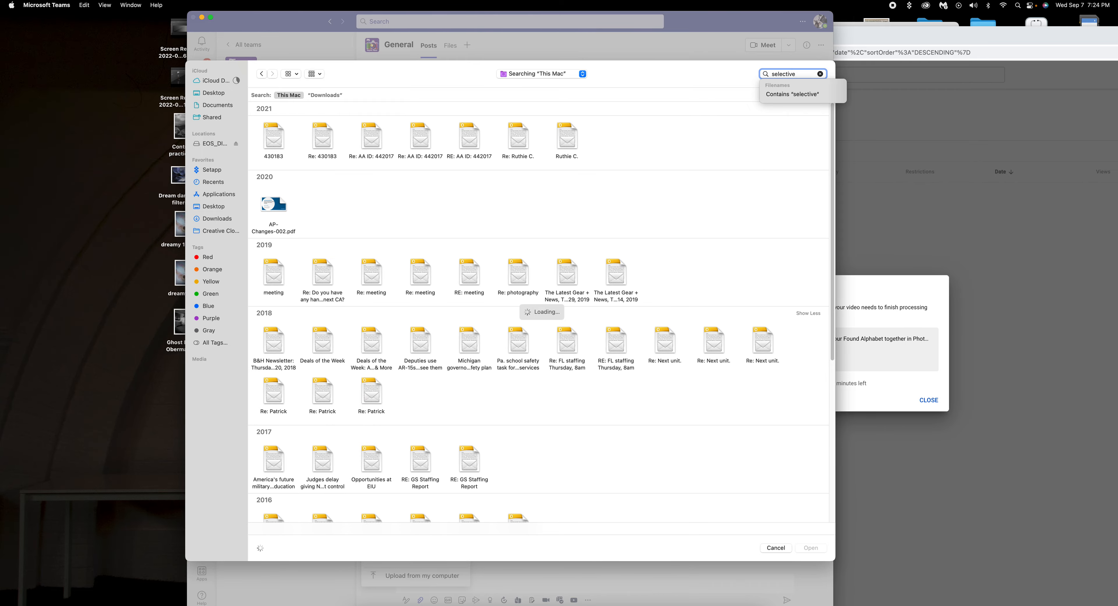
pyautogui.write(' color')
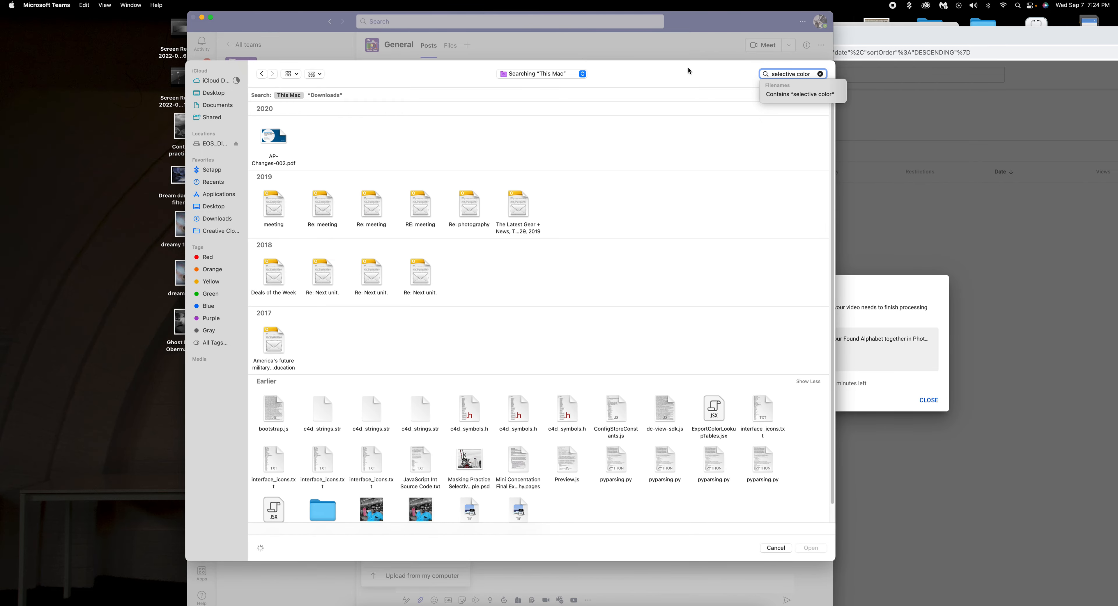
# Search the Desktop for "Selective C" and attach Selective Color copy.jpg to the message
pyautogui.click(209, 93)
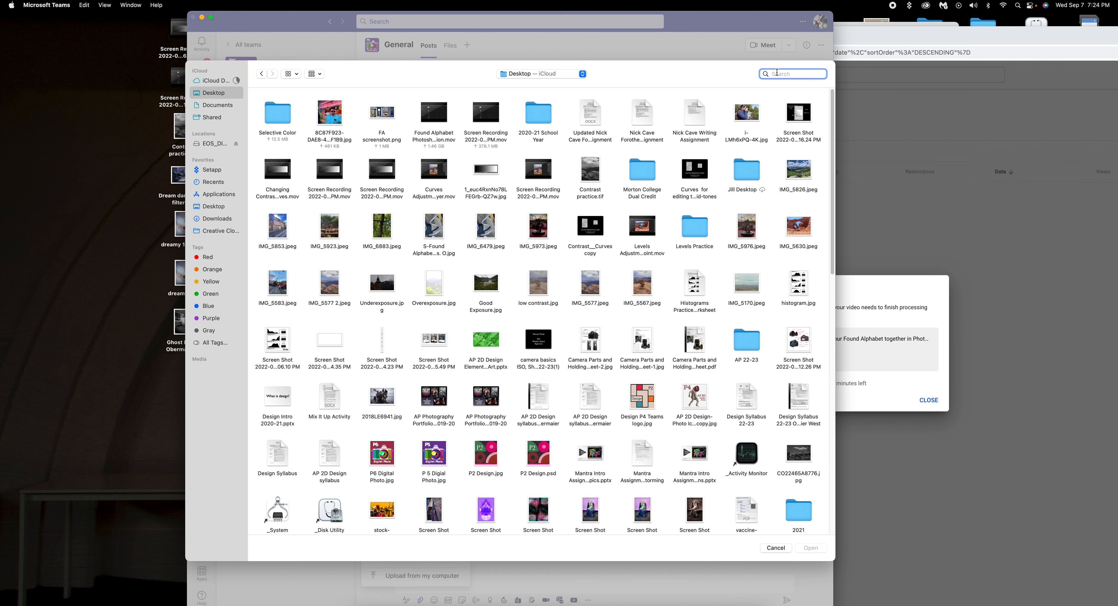
pyautogui.write('Select')
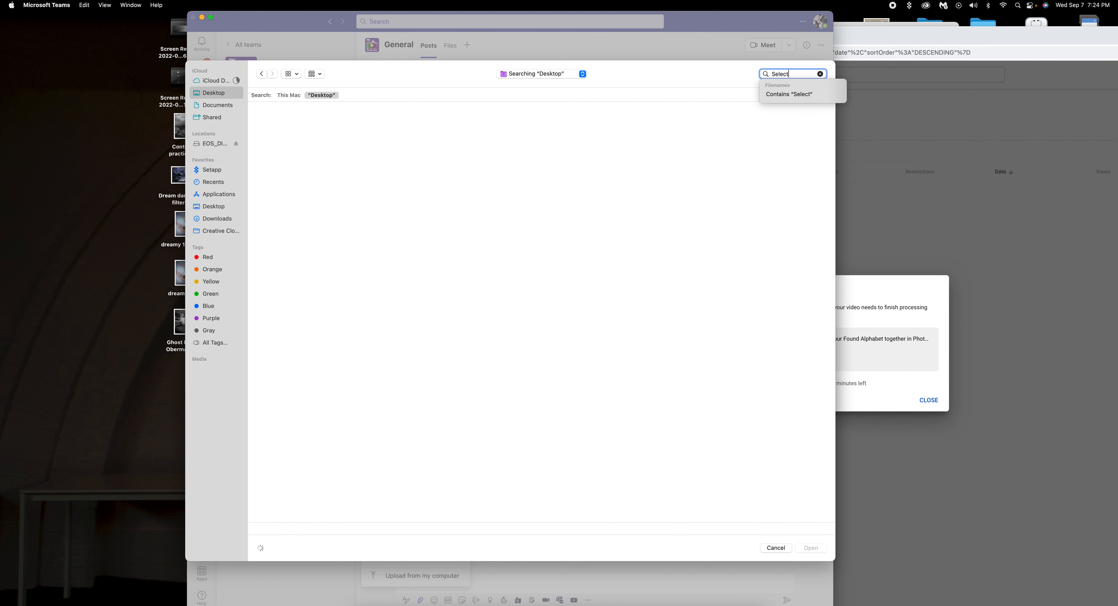
pyautogui.write('ive')
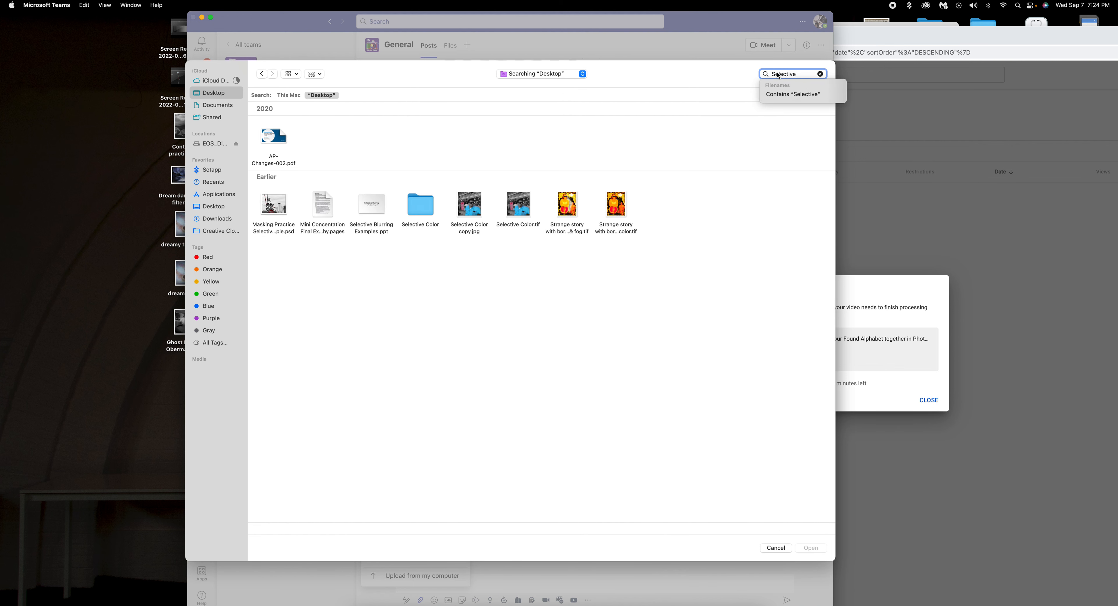
pyautogui.write(' C')
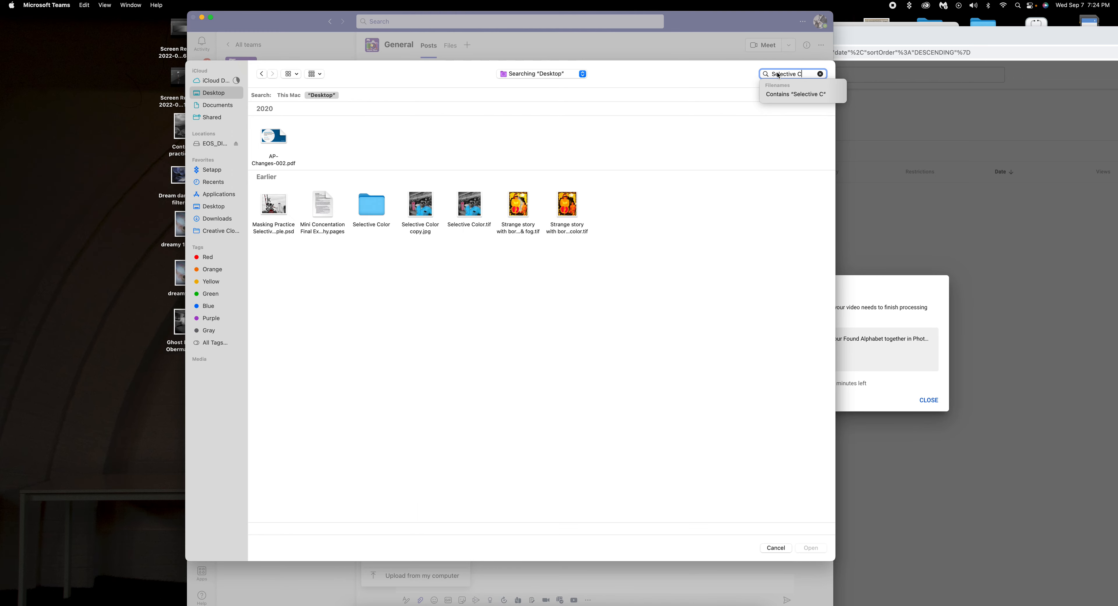
pyautogui.press('Down')
pyautogui.click(421, 210)
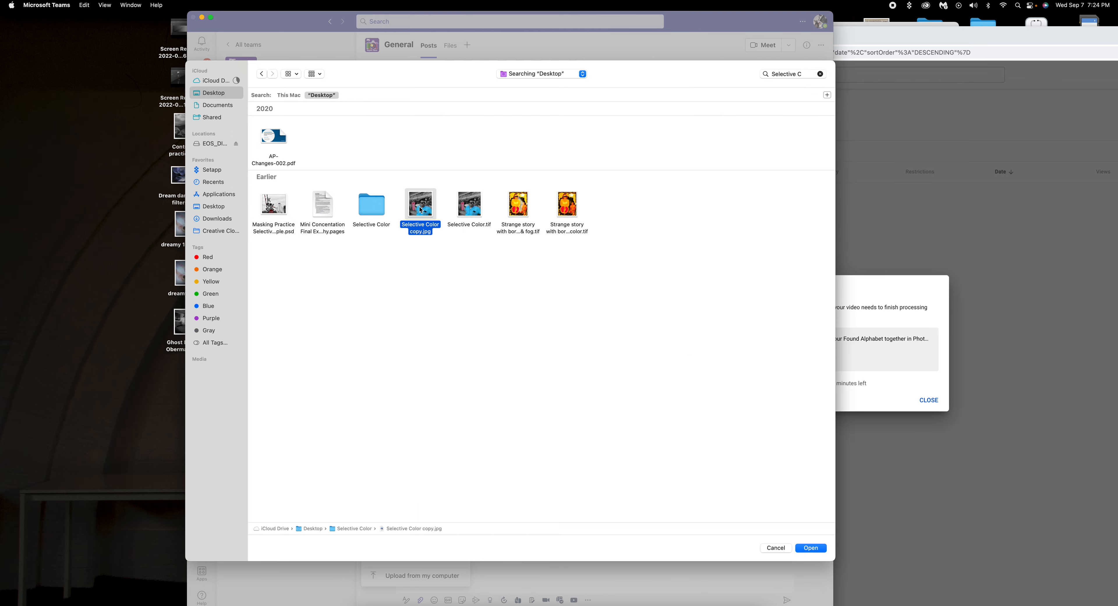
pyautogui.click(818, 547)
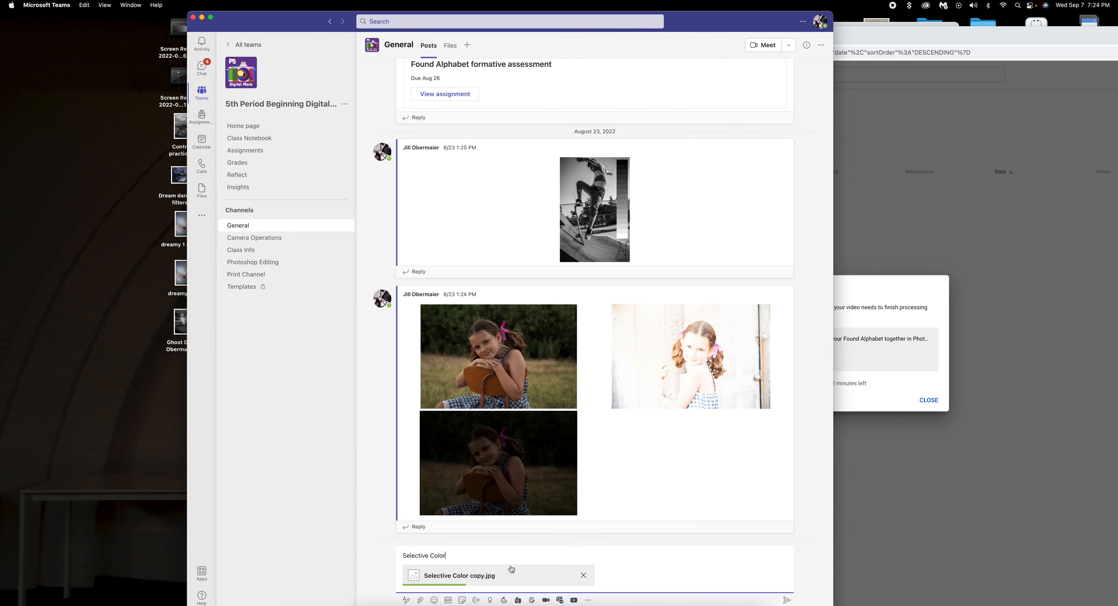
# Complete the message text as "Selective Color Examples" and post it to the General channel
pyautogui.write('Examples')
pyautogui.click(786, 600)
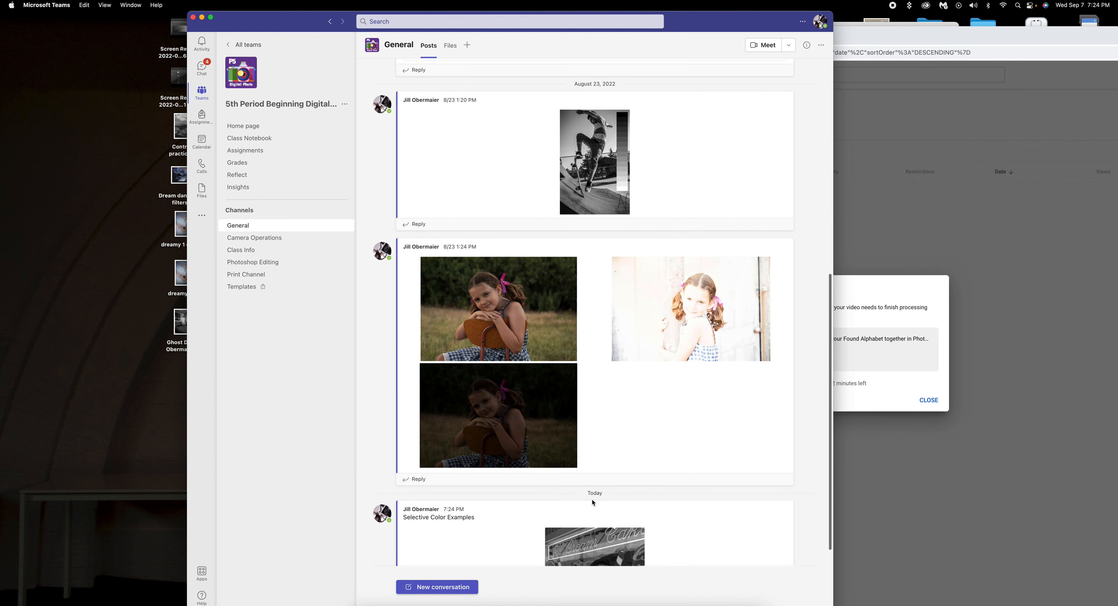